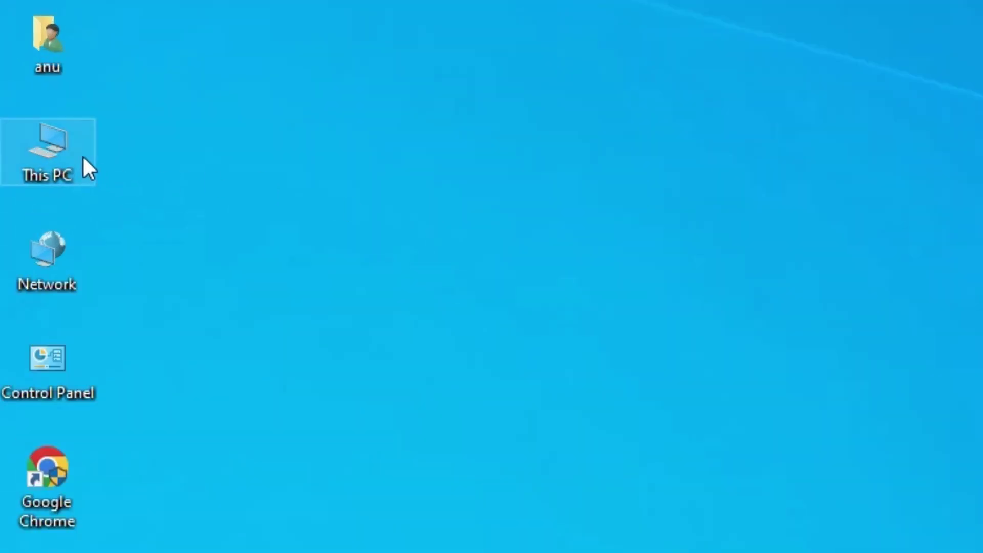
Open the properties of This PC, check the device specifications including the system type, and close the Settings window
right_click(52, 153)
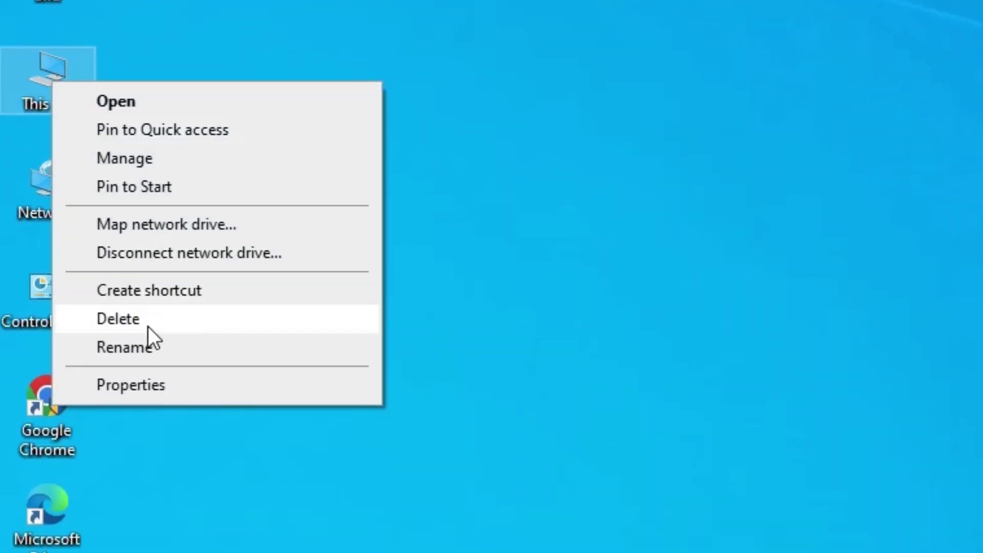
left_click(135, 458)
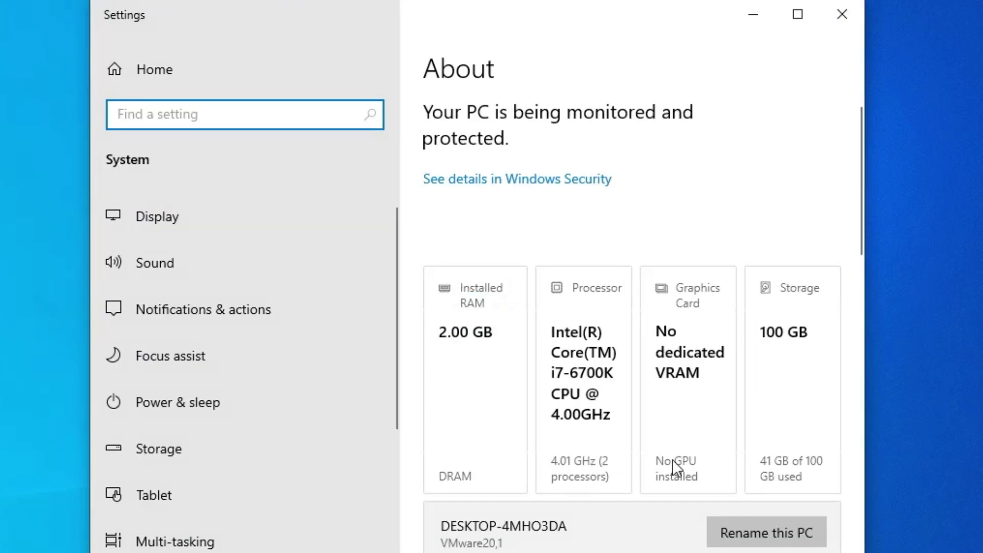
scroll(708, 346, "down", 6)
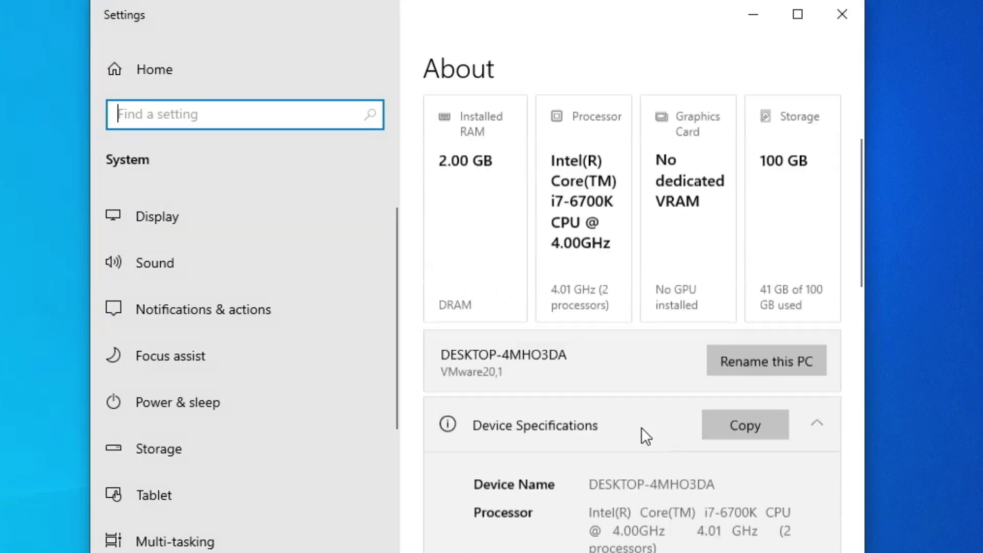
scroll(641, 428, "down", 2)
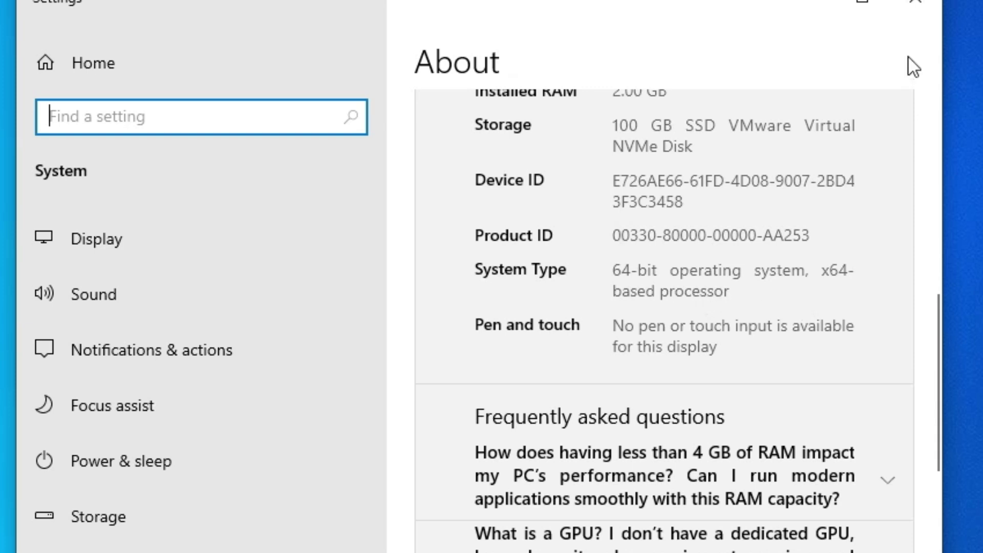
left_click(912, 10)
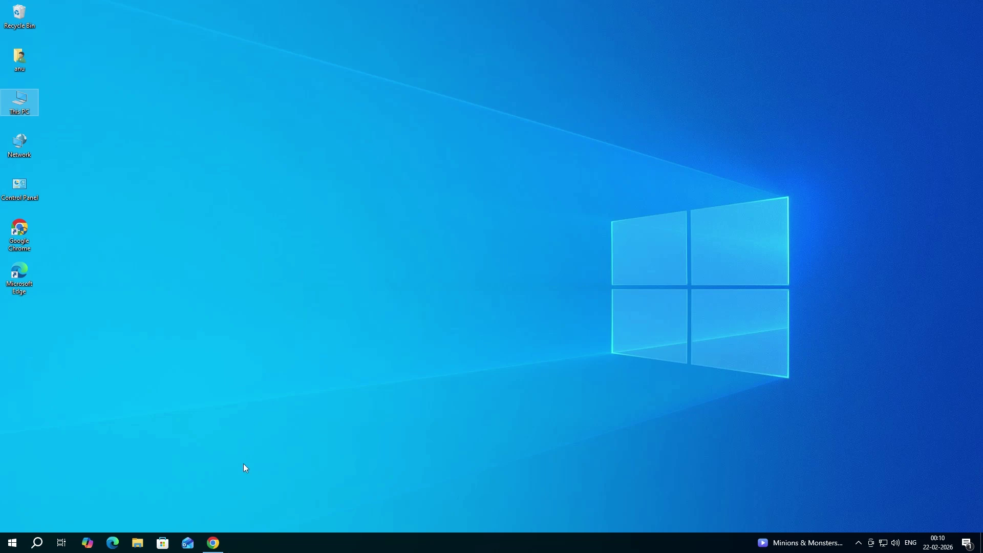
Switch to Chrome, search Google for "hp laserjet tank 1020w printer driver" and open HP's Software and Driver result in a new tab
left_click(213, 543)
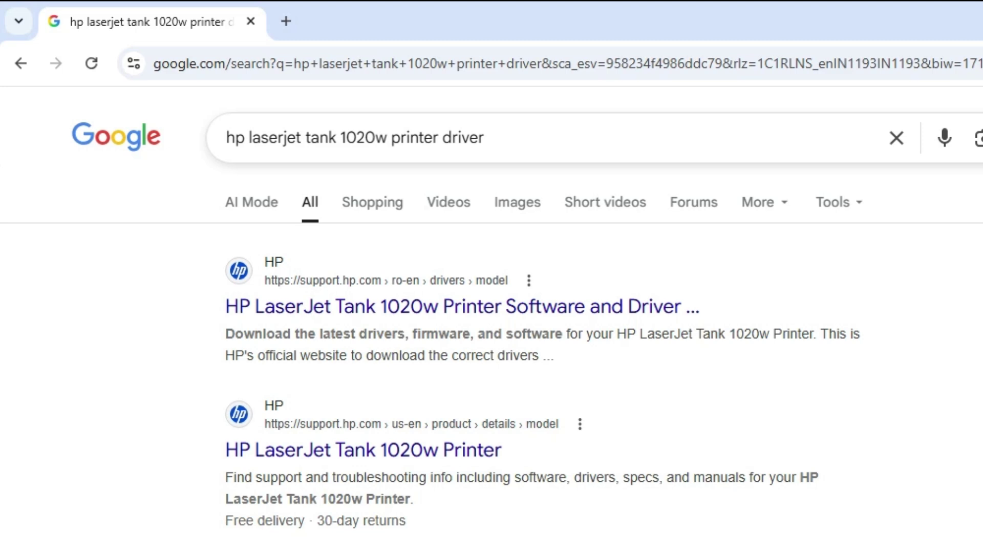
left_click_drag(484, 138, 168, 134)
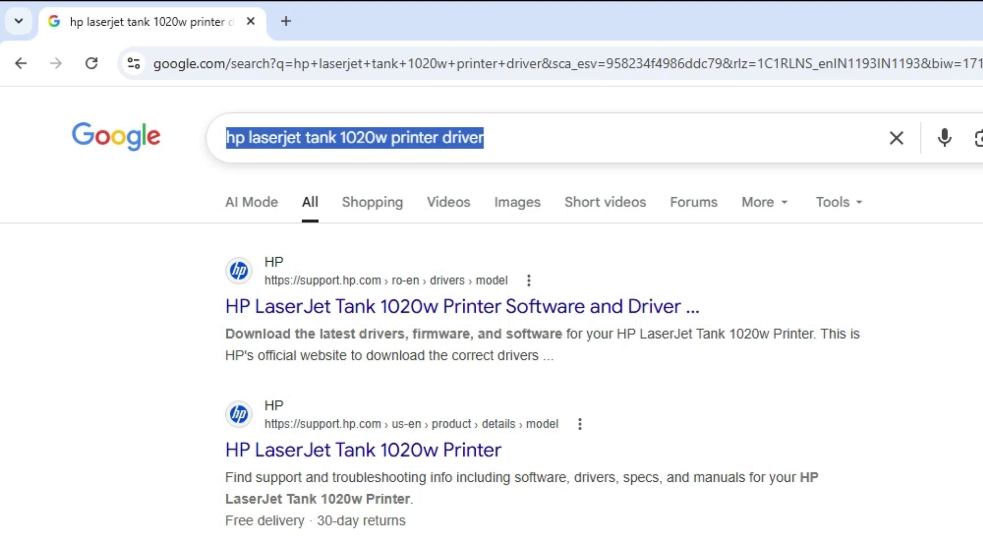
key("Return")
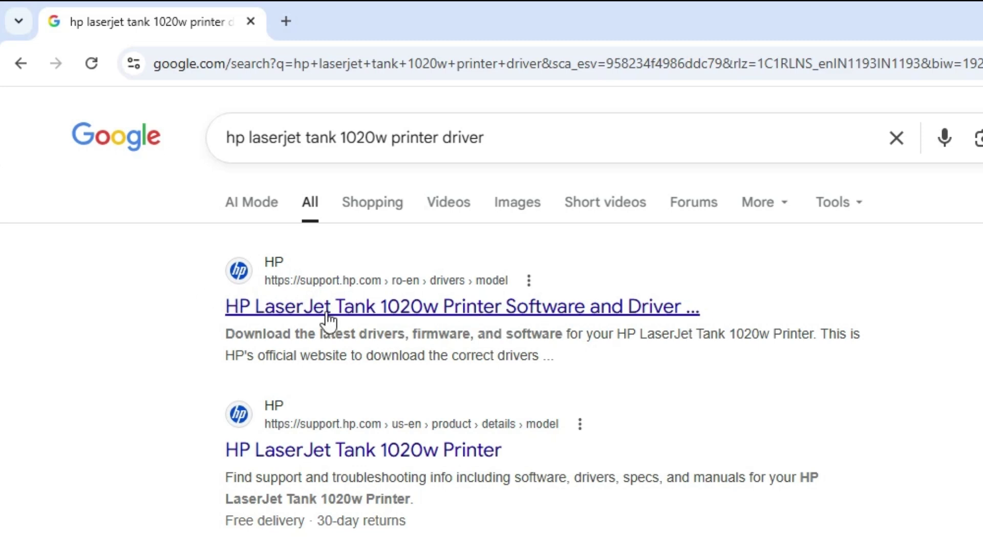
right_click(473, 307)
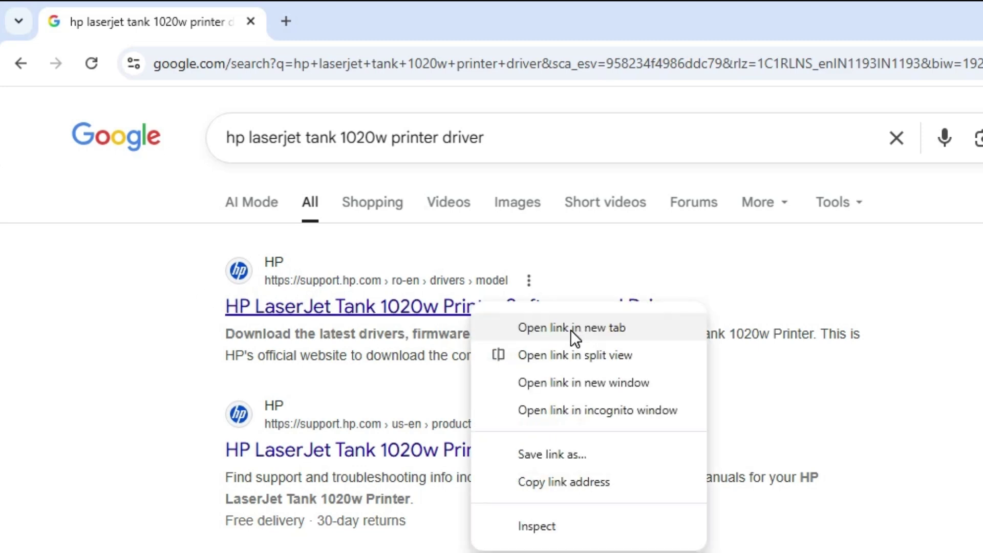
left_click(571, 330)
left_click(343, 10)
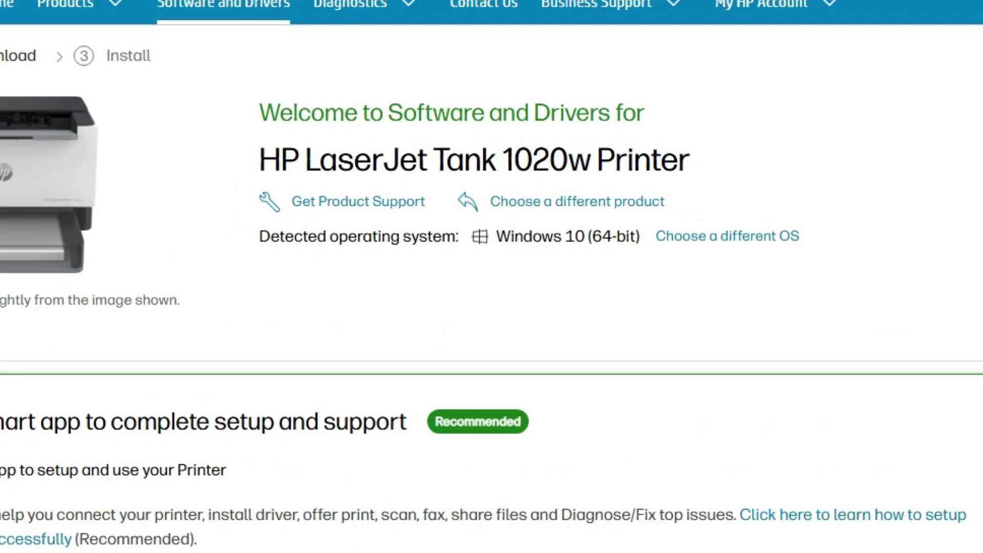
Check the product name and the detected operating system on the HP driver page
left_click_drag(223, 157, 787, 157)
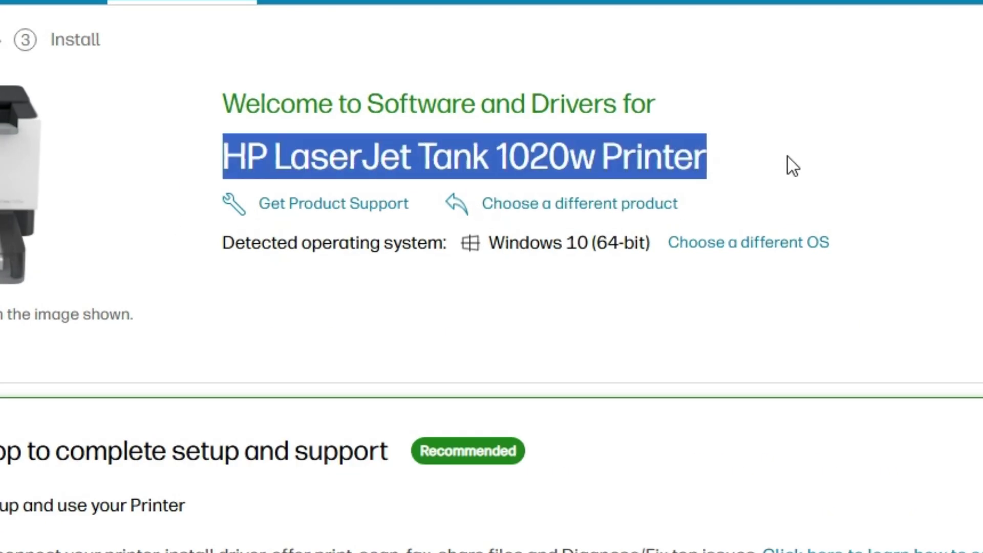
left_click(547, 407)
double_click(526, 242)
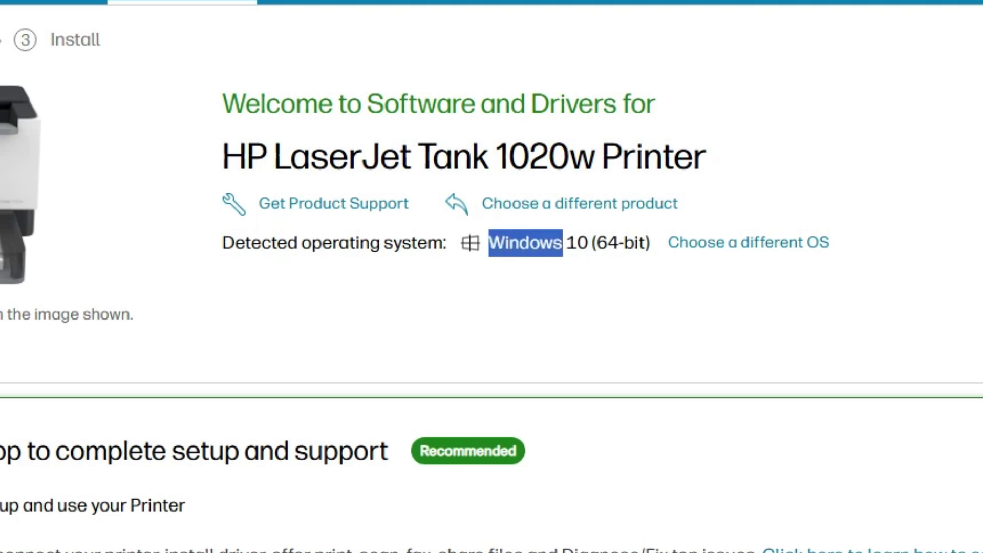
left_click_drag(563, 243, 660, 249)
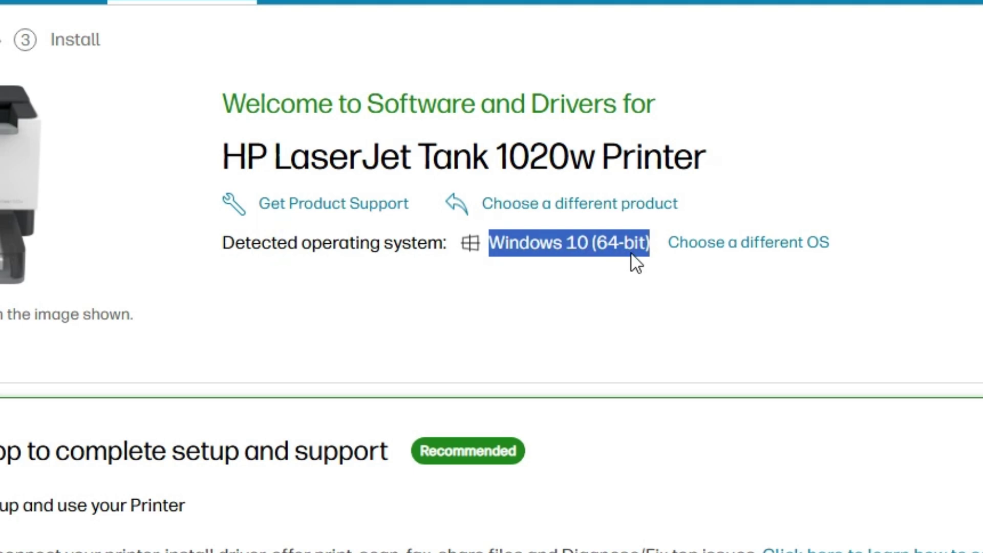
Review the Windows version choices for a different operating system and pick Windows 10 (64-bit)
left_click(724, 249)
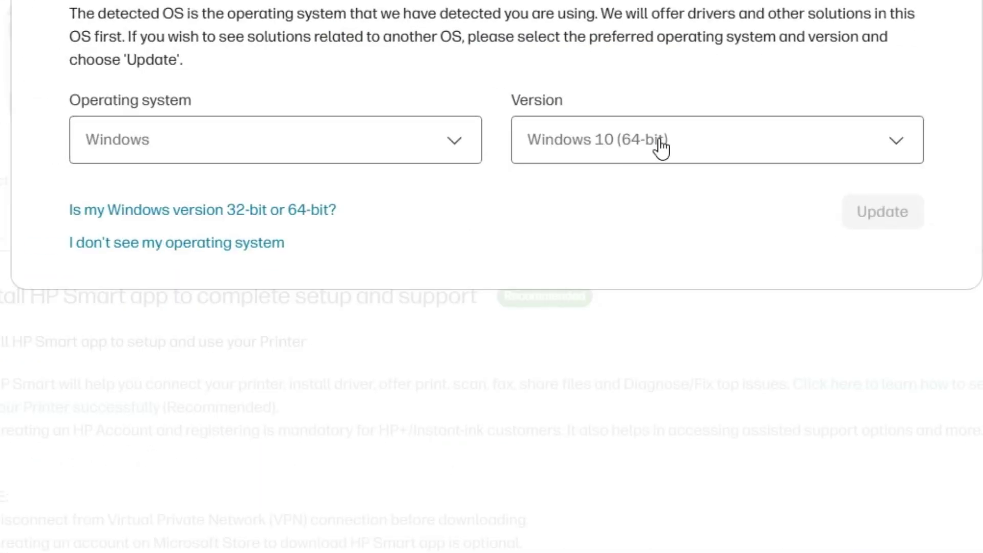
left_click(660, 146)
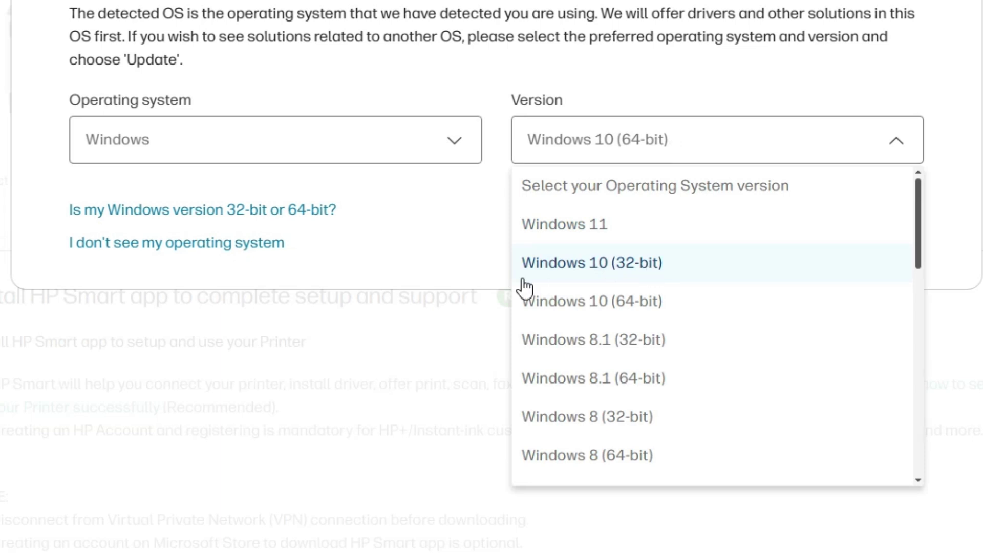
left_click(577, 314)
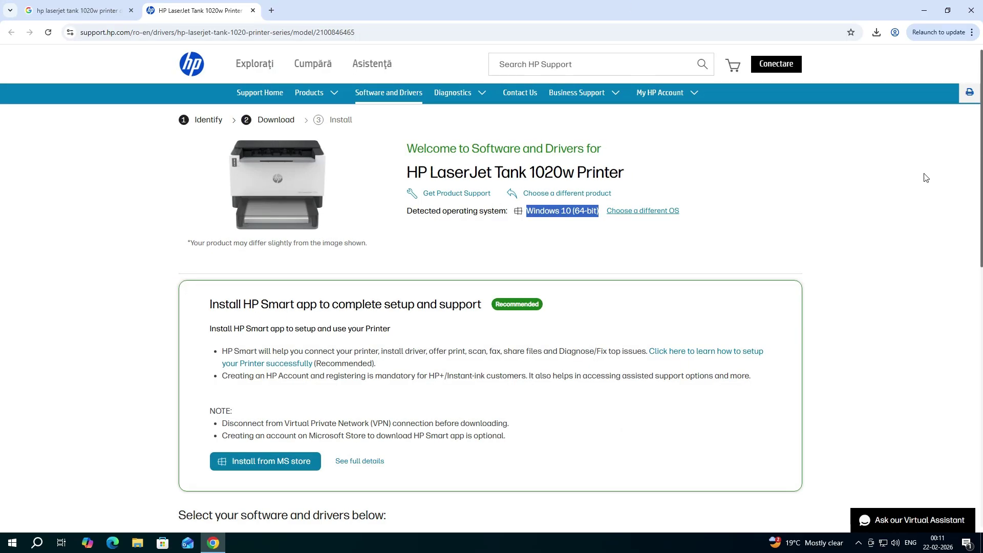
Expand the Installation Software and Driver category and examine the HP Easy Start Printer Setup Software entry
mouse_move(675, 104)
scroll(652, 221, "down", 5)
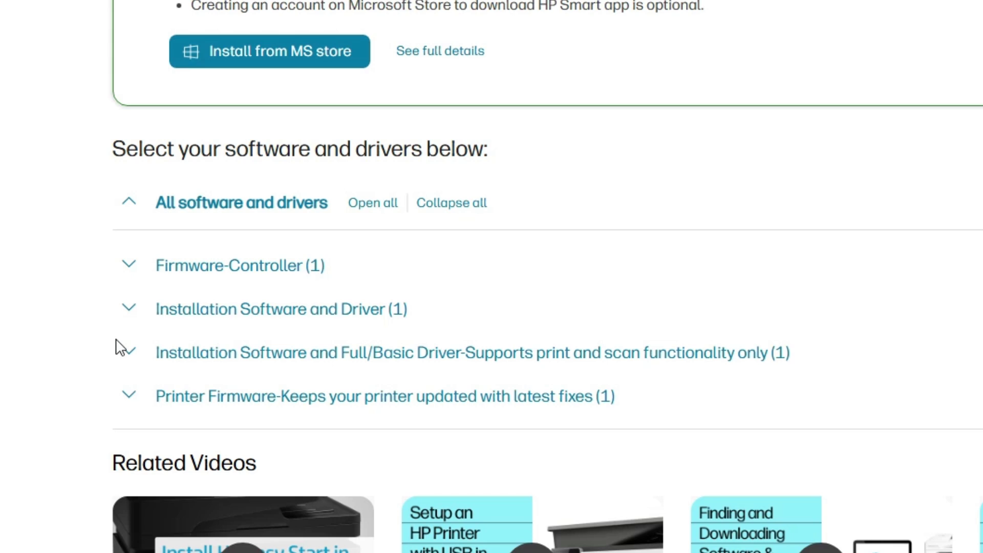
left_click(132, 317)
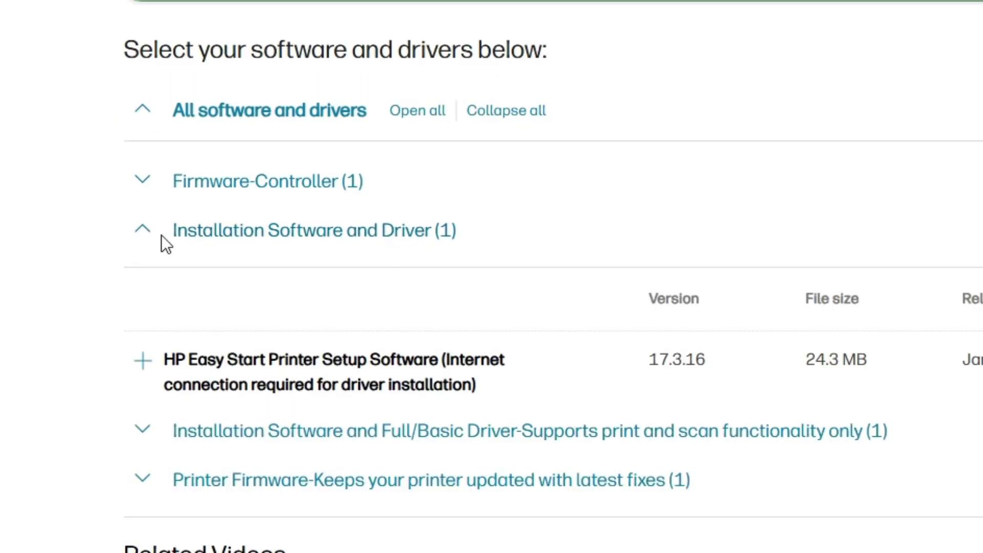
scroll(216, 241, "down", 2)
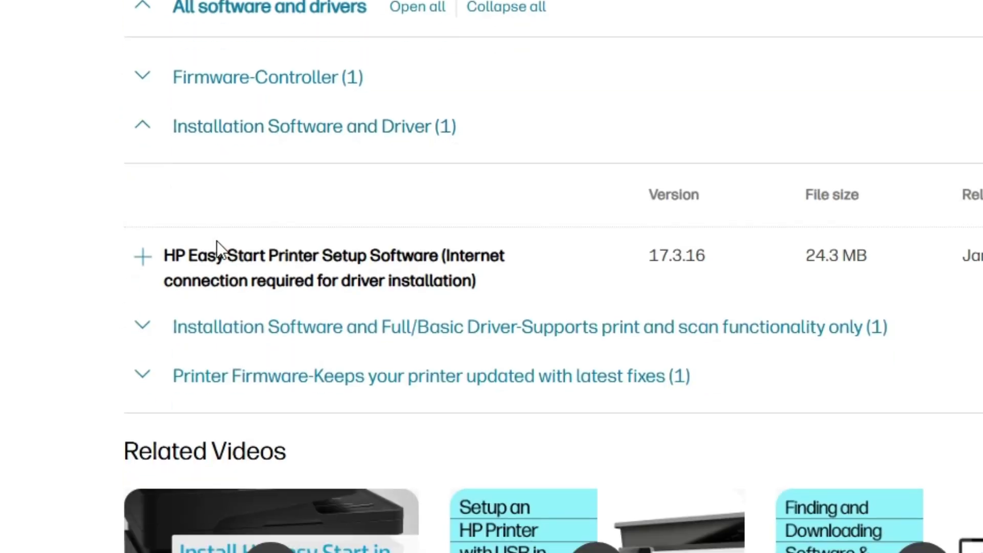
left_click_drag(175, 255, 490, 283)
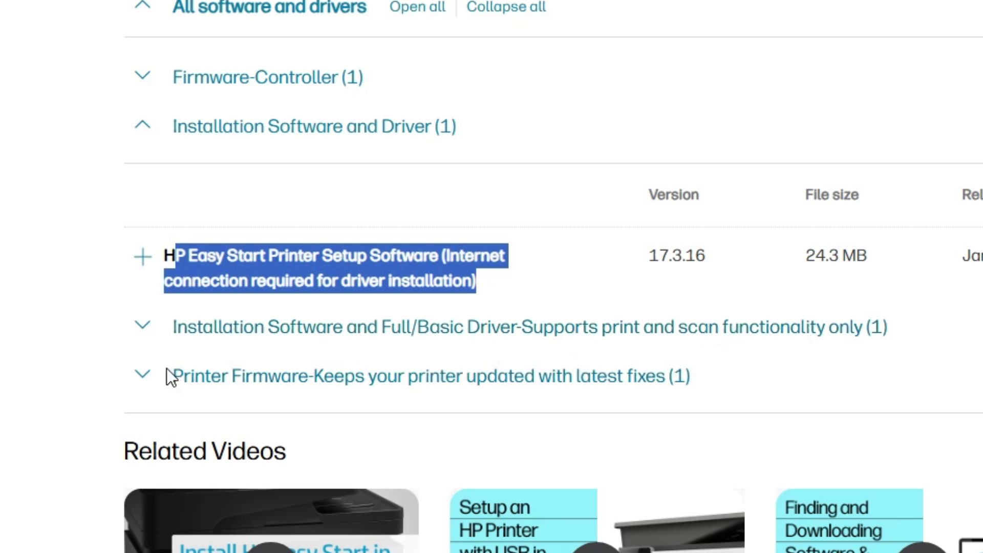
Expand the Full/Basic Driver category and download the HP LaserJet Tank 1020w EasyStart Printer Setup Software - Offline Use Only
left_click(143, 330)
scroll(297, 460, "down", 2)
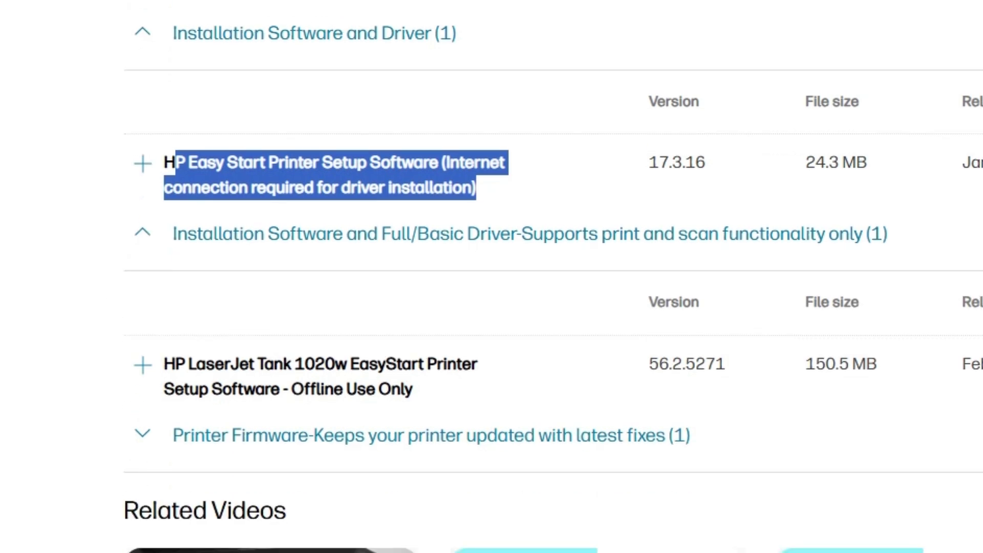
left_click_drag(166, 364, 449, 390)
scroll(452, 312, "down", 4)
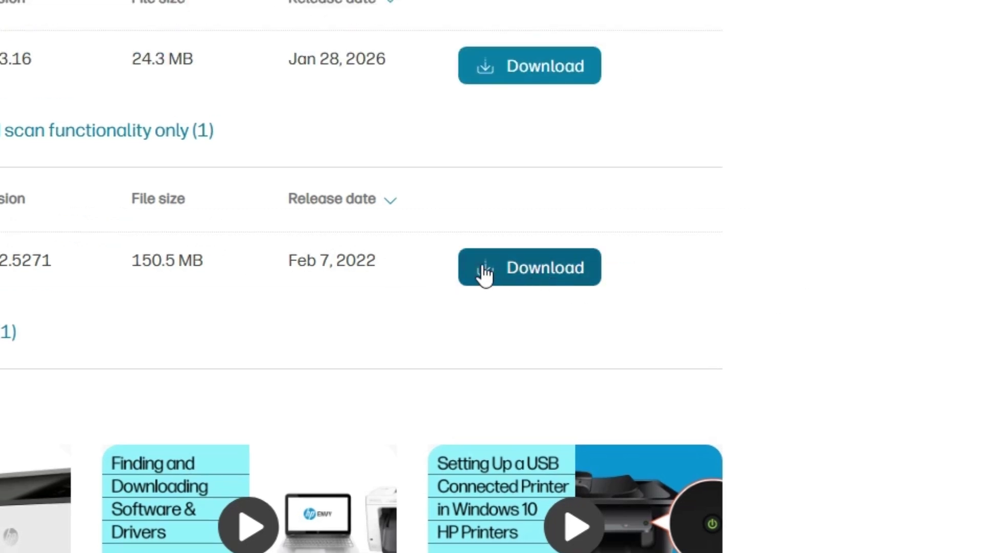
left_click(518, 264)
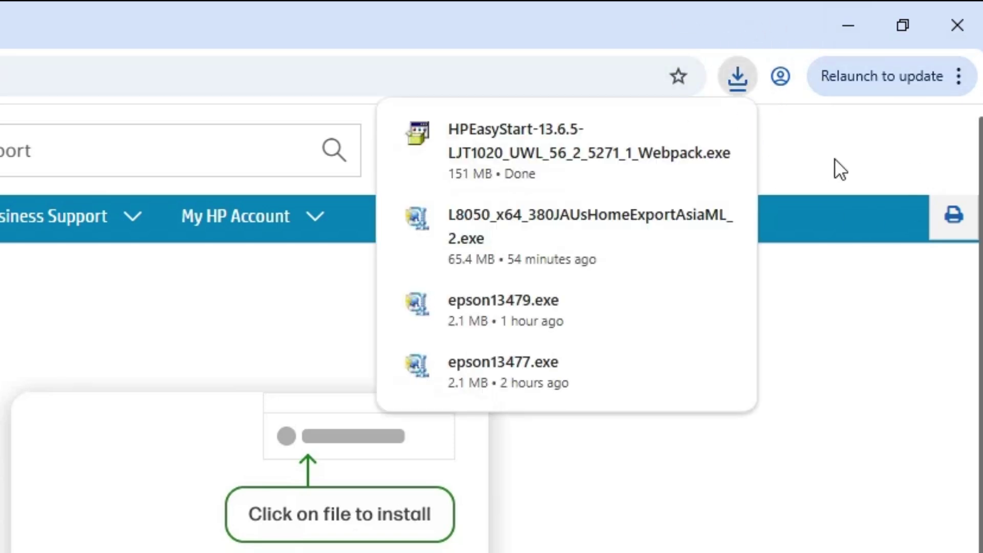
Show the downloaded HPEasyStart installer in its folder, move it to the desktop and close the Downloads window
mouse_move(668, 129)
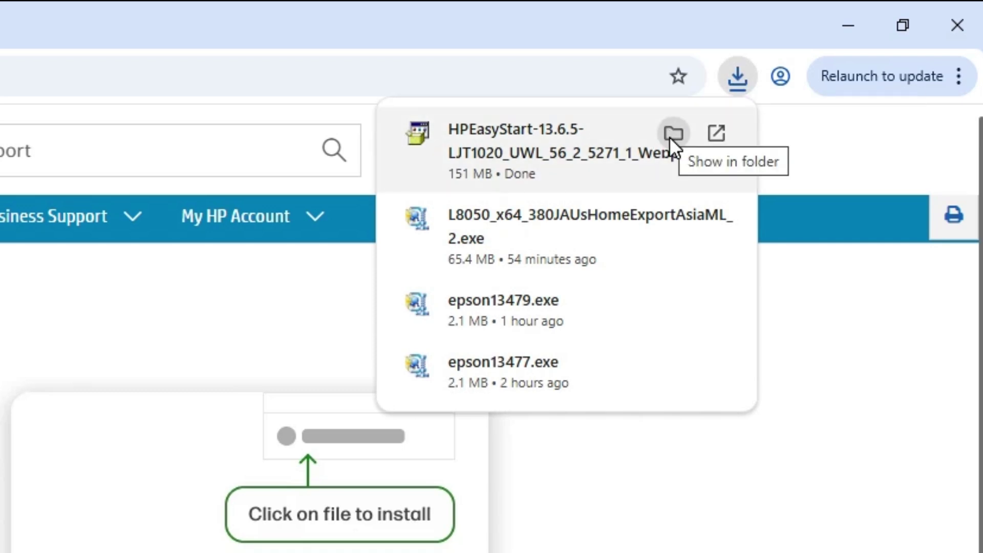
left_click(669, 136)
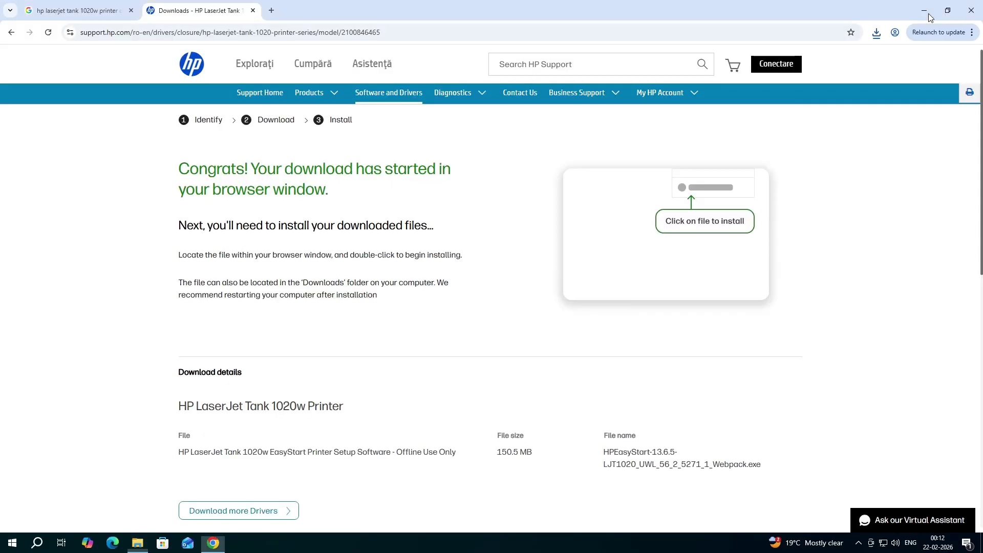
left_click(924, 10)
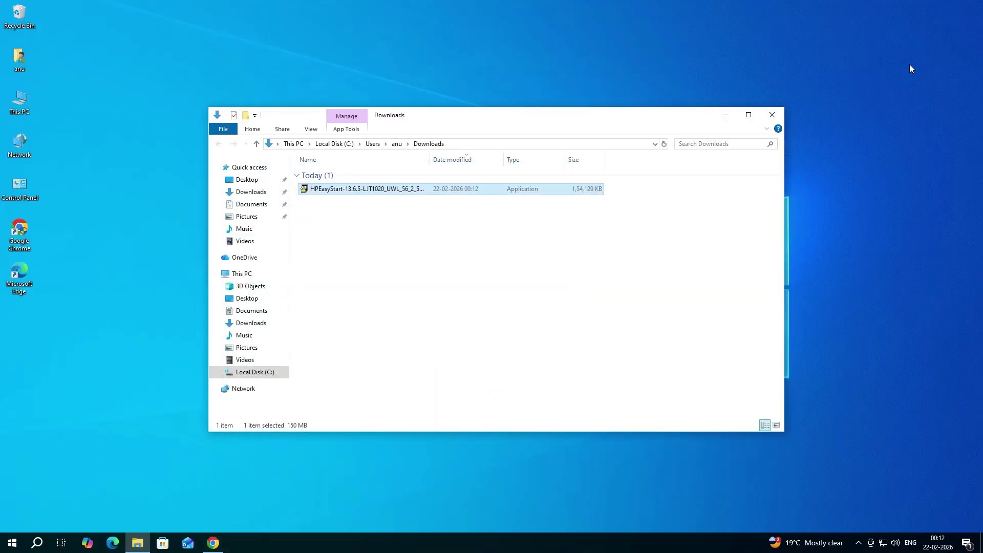
left_click_drag(575, 129, 179, 320)
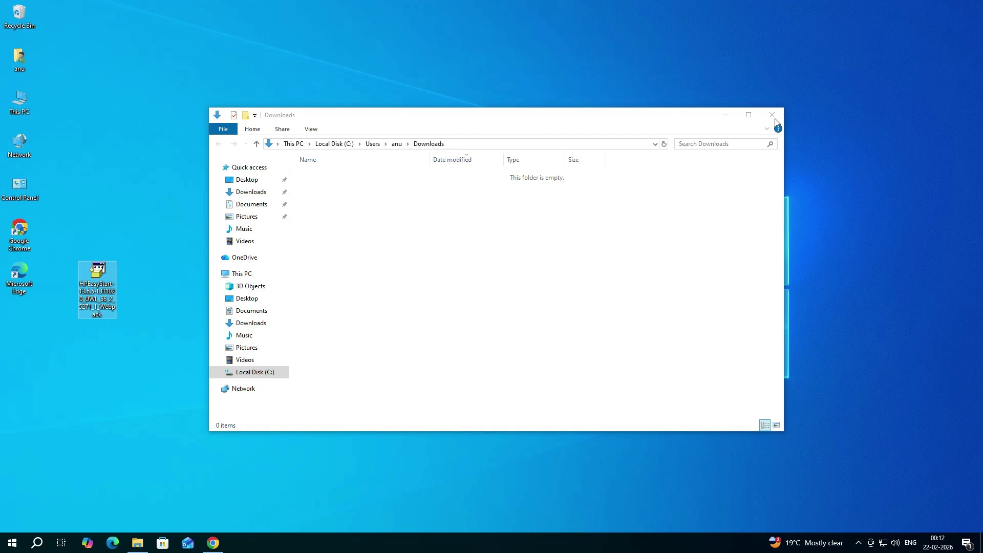
left_click(774, 114)
left_click_drag(170, 249, 61, 342)
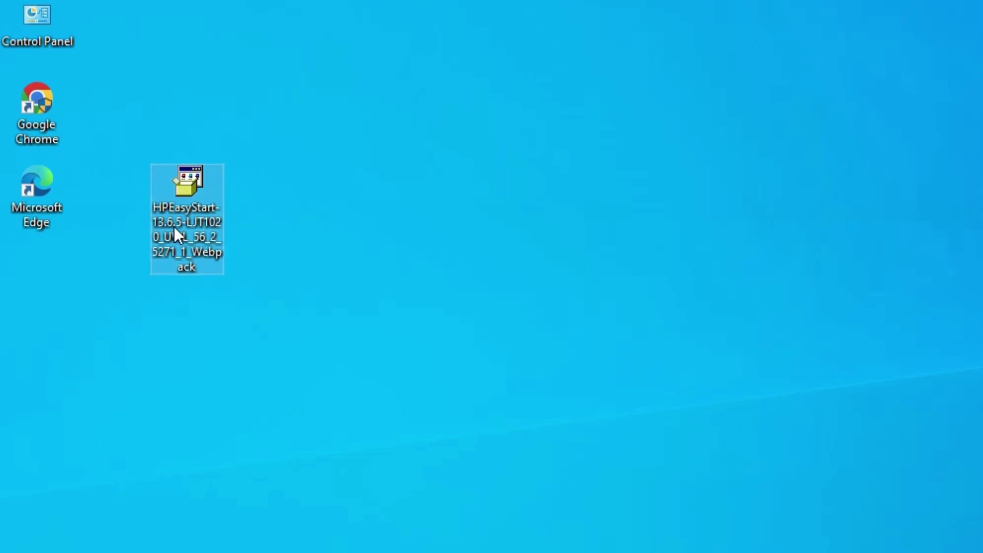
Extract the HPEasyStart installer with WinRAR into a same-named desktop folder and place that folder below the installer
right_click(188, 201)
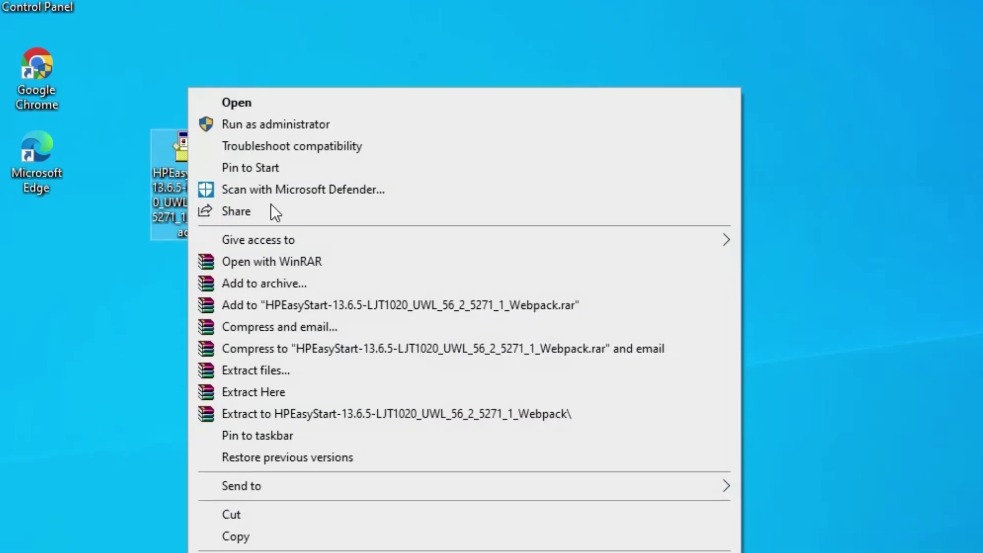
left_click(281, 333)
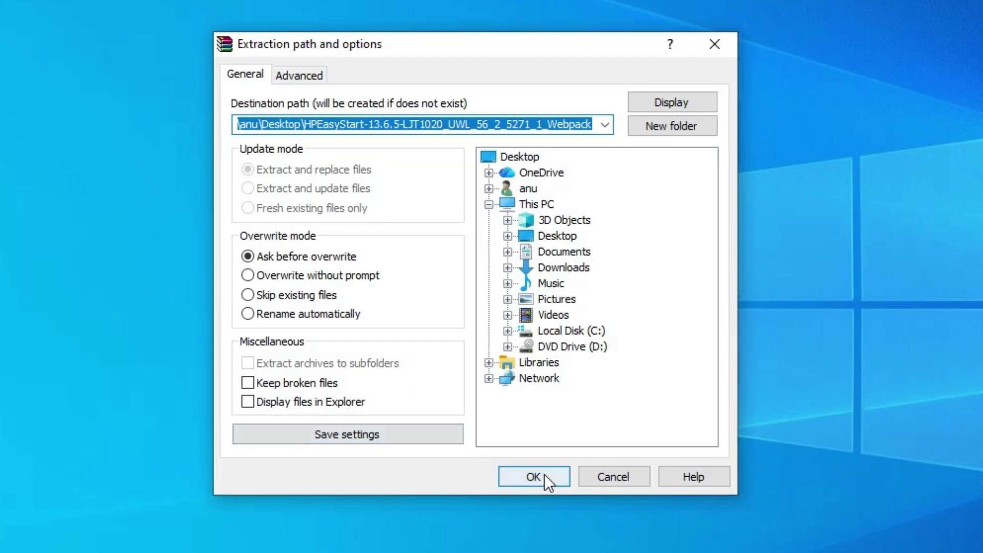
left_click(544, 473)
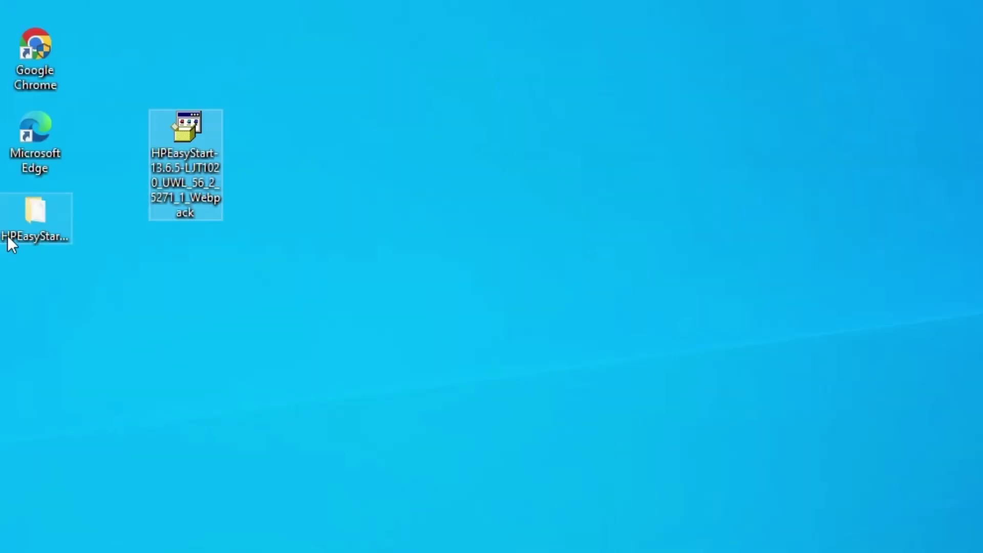
left_click_drag(41, 256, 224, 242)
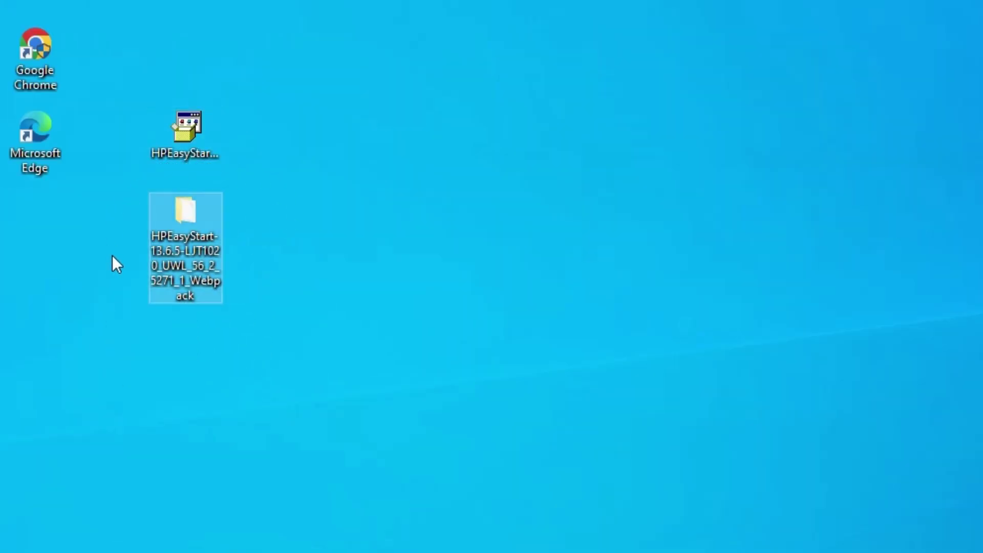
Open the extracted HPEasyStart folder, look through its Driver subfolder and close the window
double_click(187, 212)
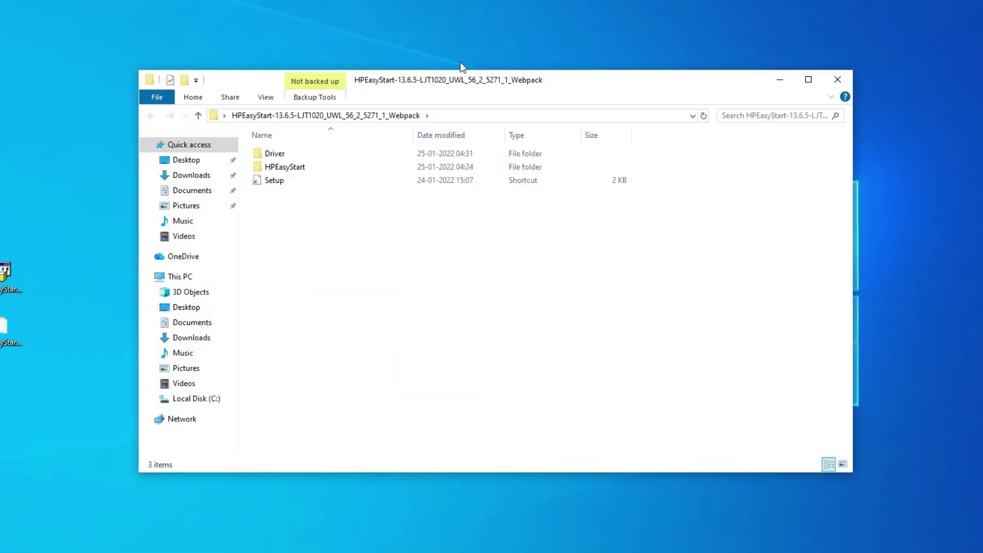
double_click(311, 150)
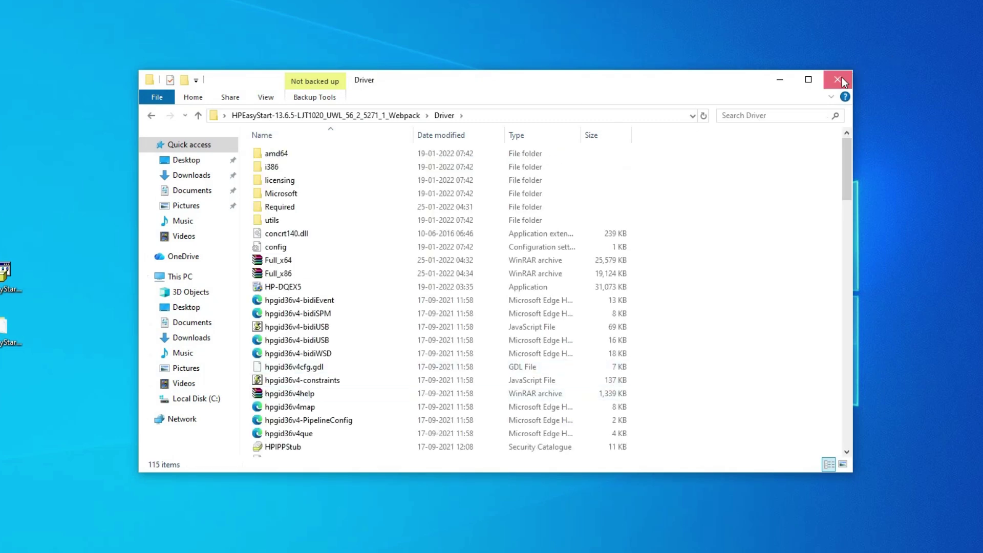
left_click(840, 81)
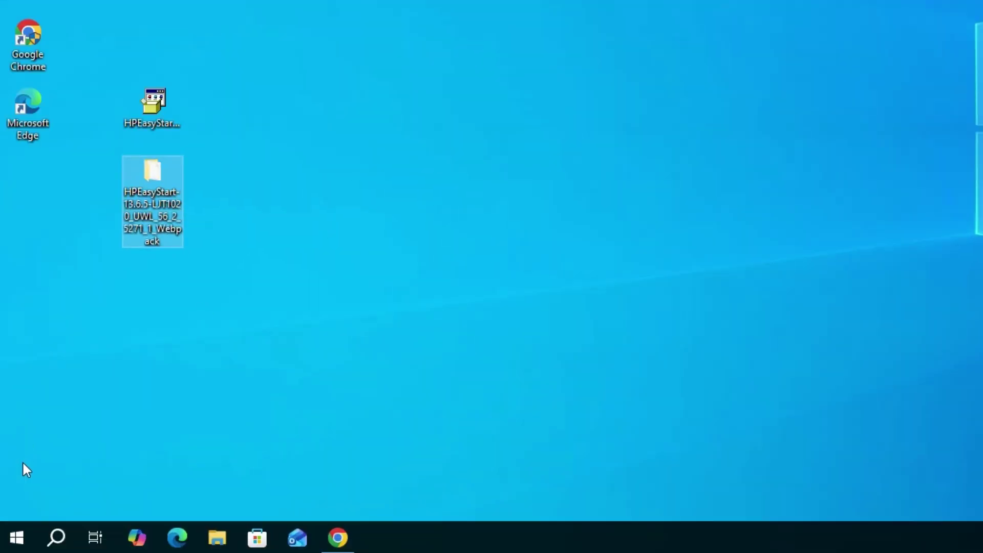
Open the Printers & scanners settings, start adding a printer and choose that the wanted printer isn't listed
left_click(16, 546)
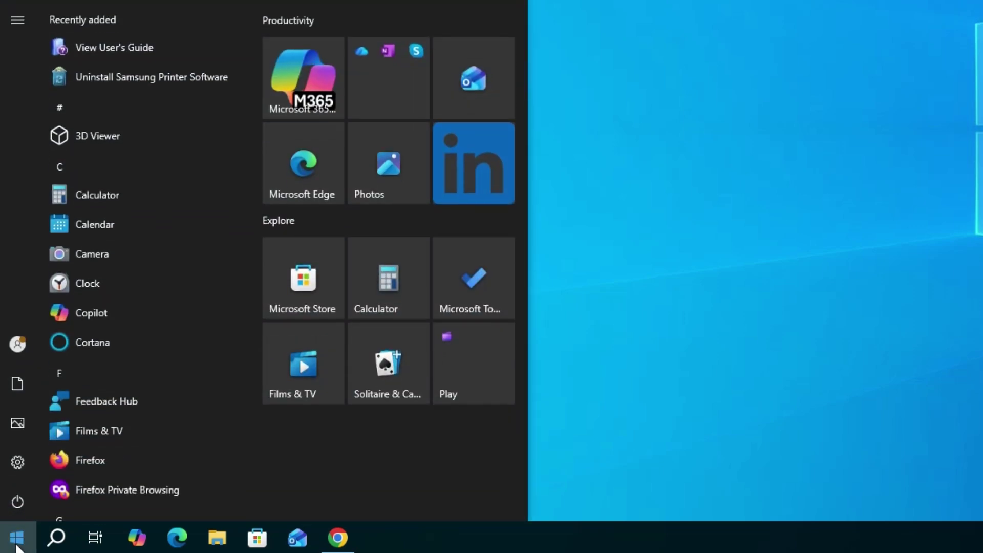
type("pr")
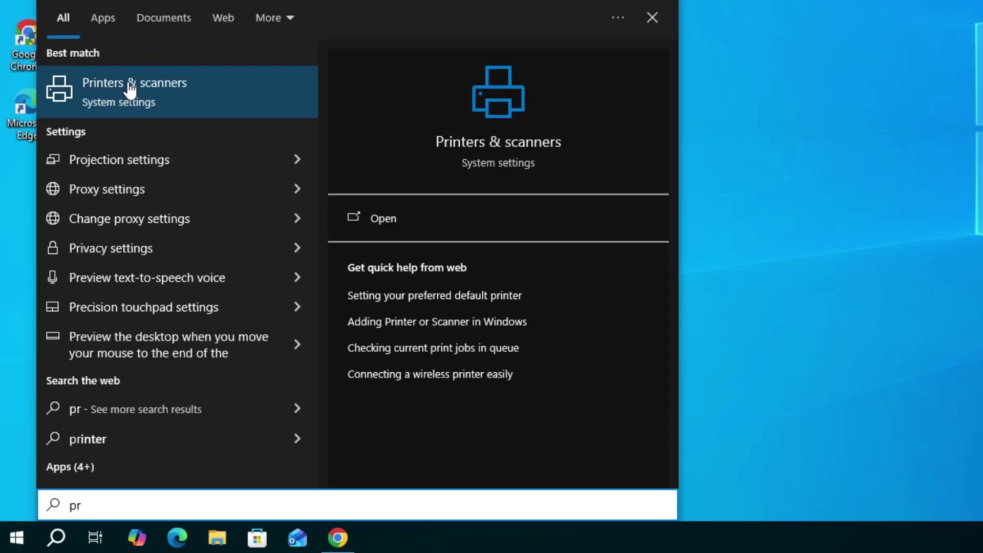
left_click(128, 80)
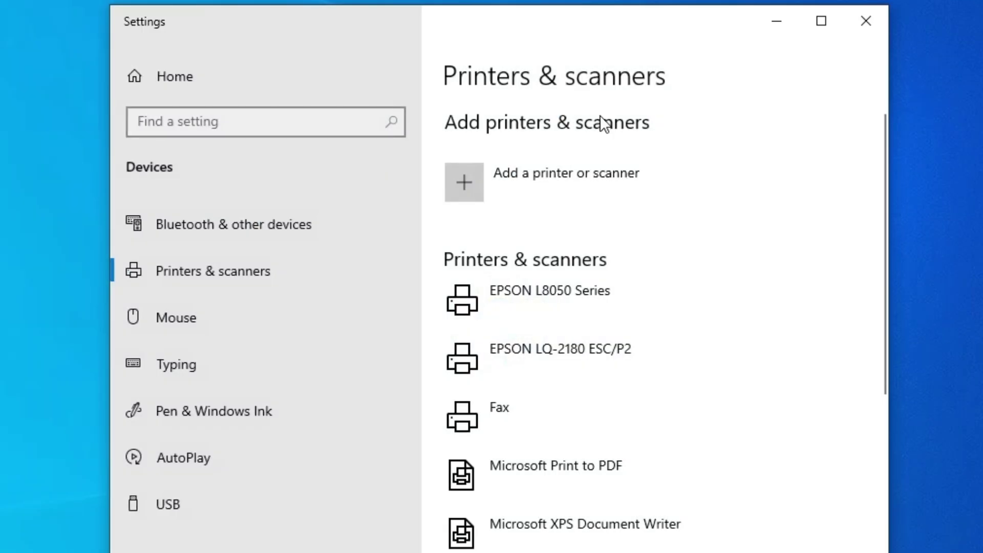
left_click(511, 181)
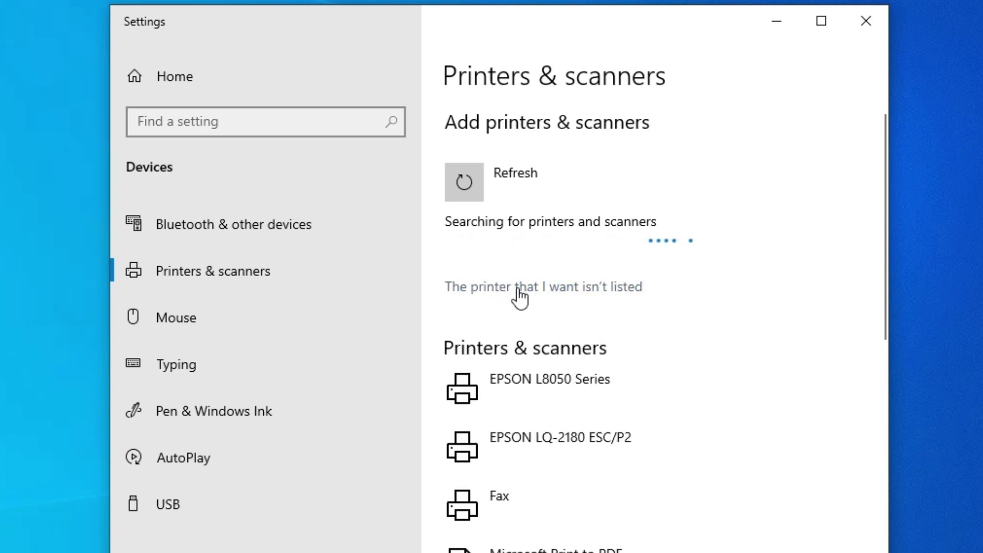
left_click(598, 290)
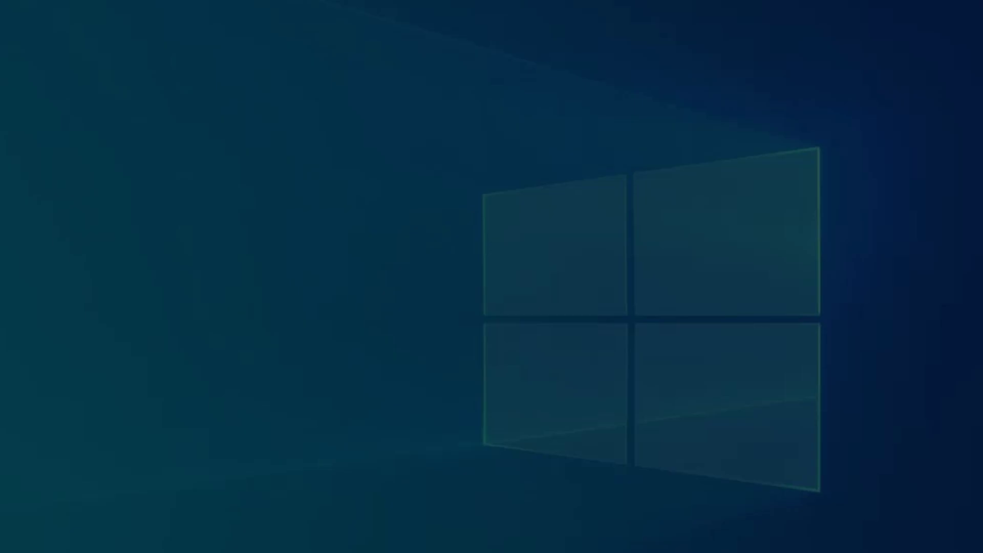
Choose to add a local printer or network printer with manual settings and continue to the port selection
left_click(382, 371)
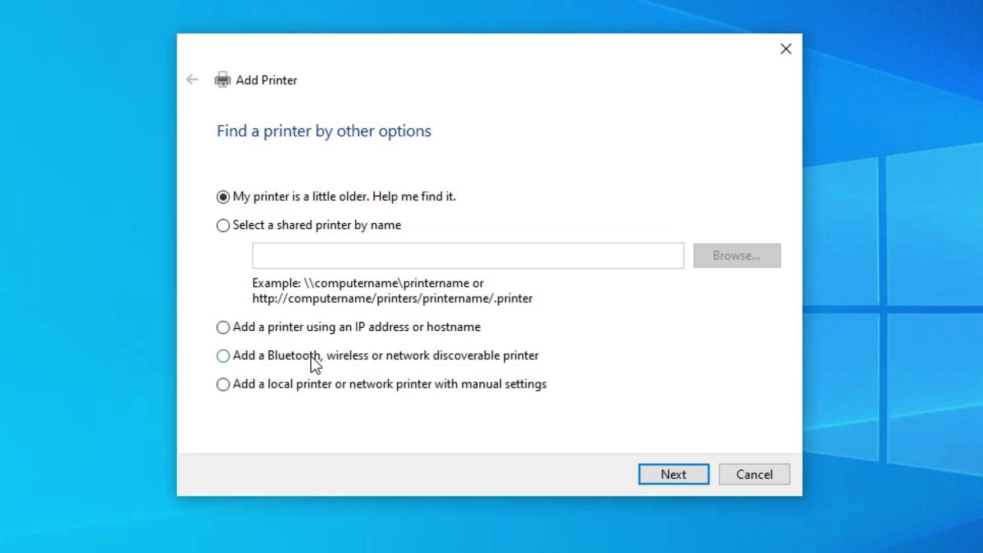
left_click(251, 361)
left_click(302, 384)
left_click(671, 472)
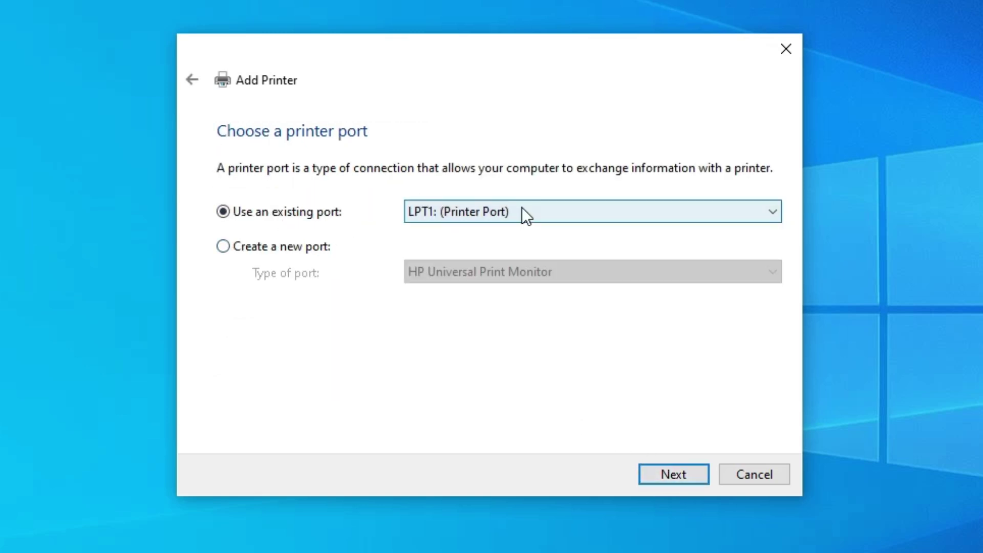
Use the existing port USB_001 (Local Port) for the printer and continue to the driver selection
left_click(568, 214)
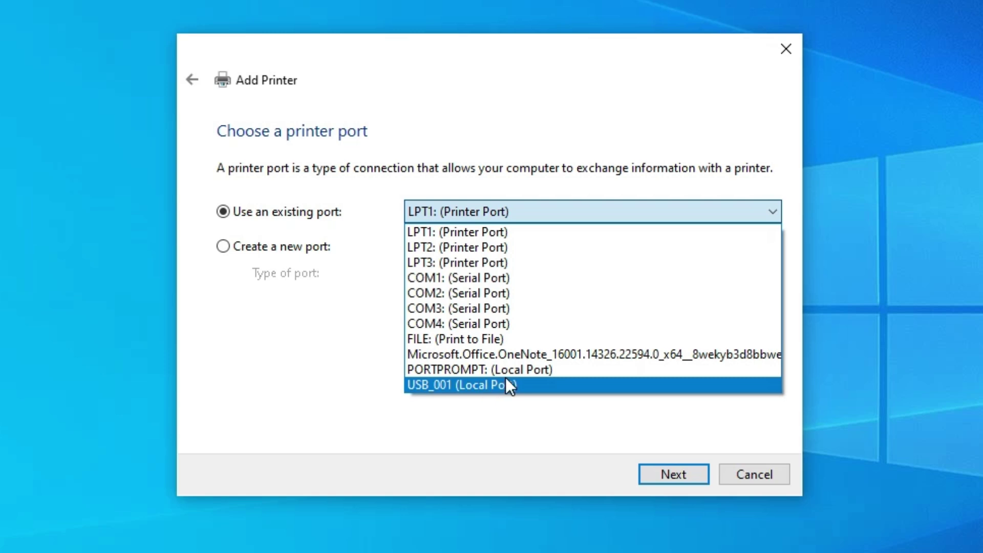
left_click(569, 383)
left_click(680, 478)
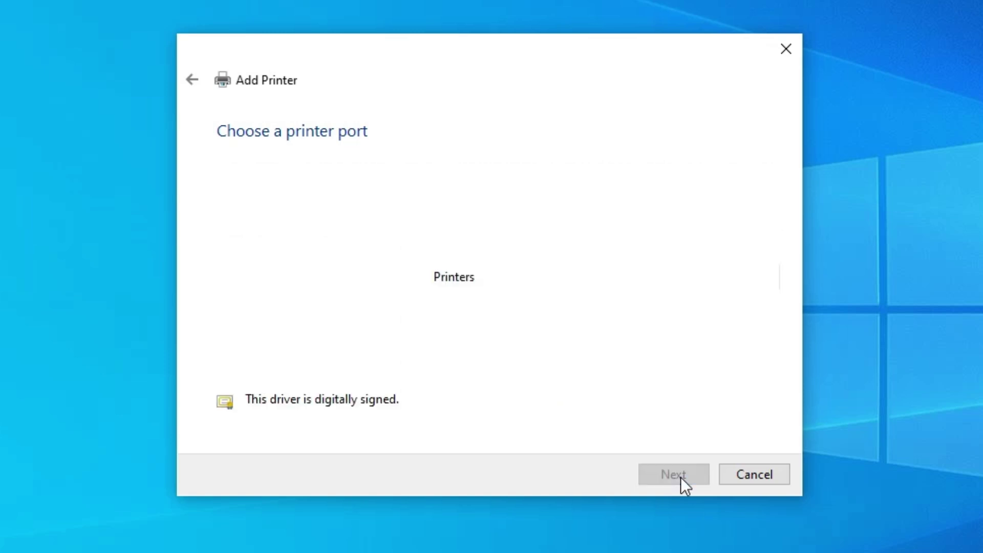
Choose to install the driver from disk and select HPIPPStub in the Driver subfolder of the desktop HPEasyStart folder
left_click(762, 399)
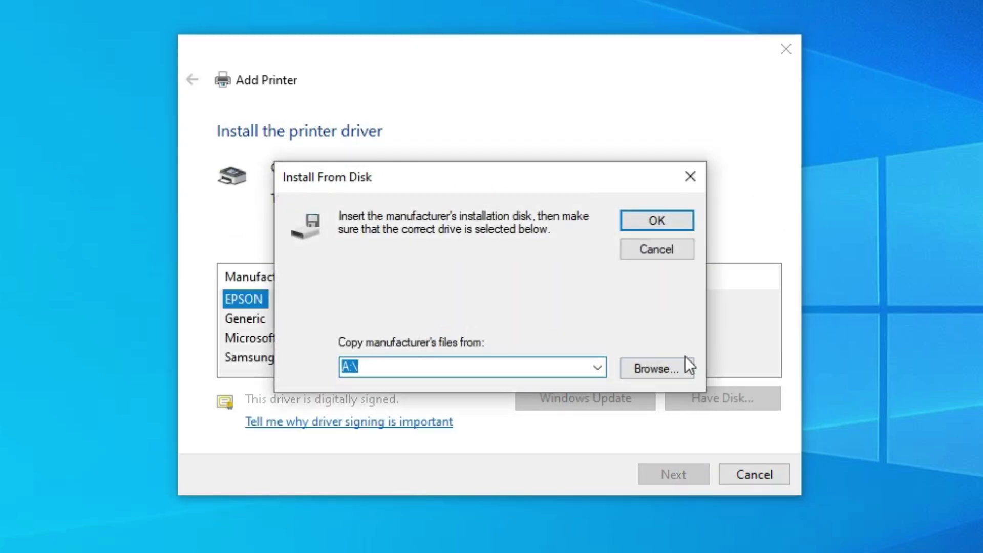
left_click(680, 361)
left_click(331, 343)
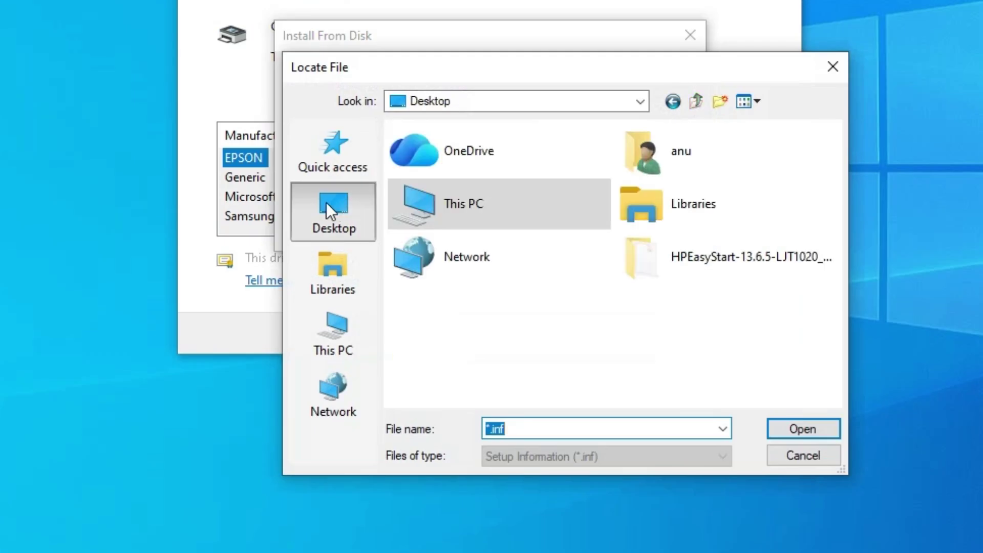
left_click(719, 263)
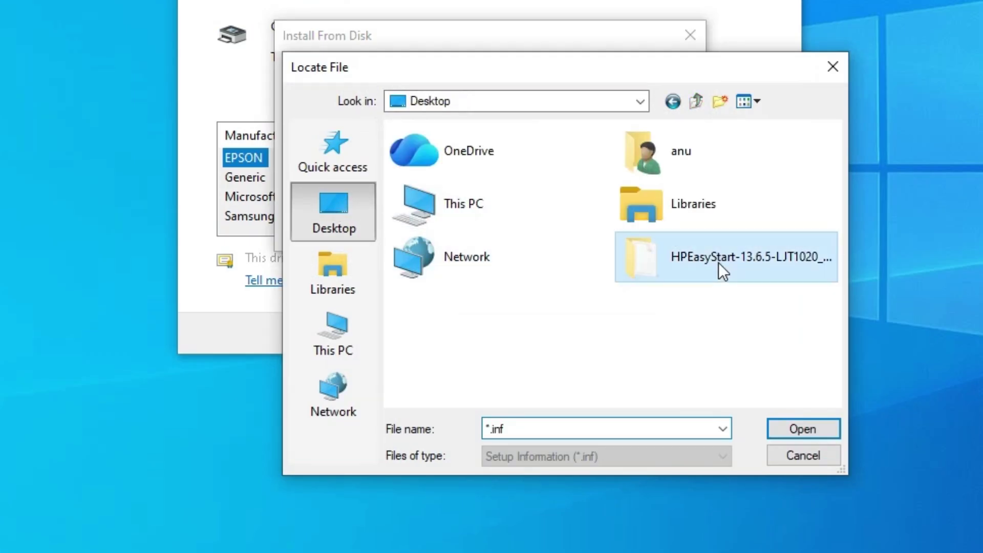
double_click(660, 264)
double_click(427, 154)
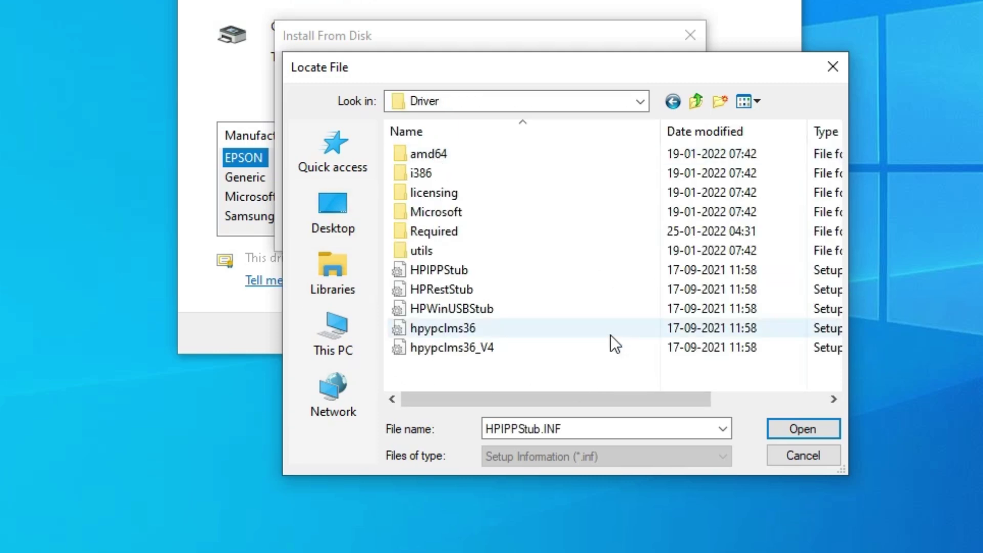
left_click(442, 272)
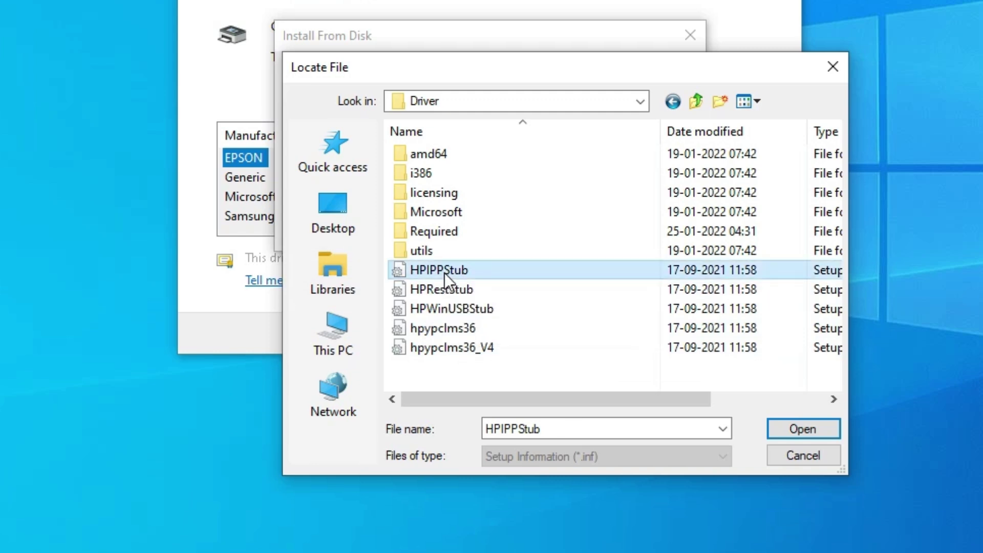
left_click(804, 427)
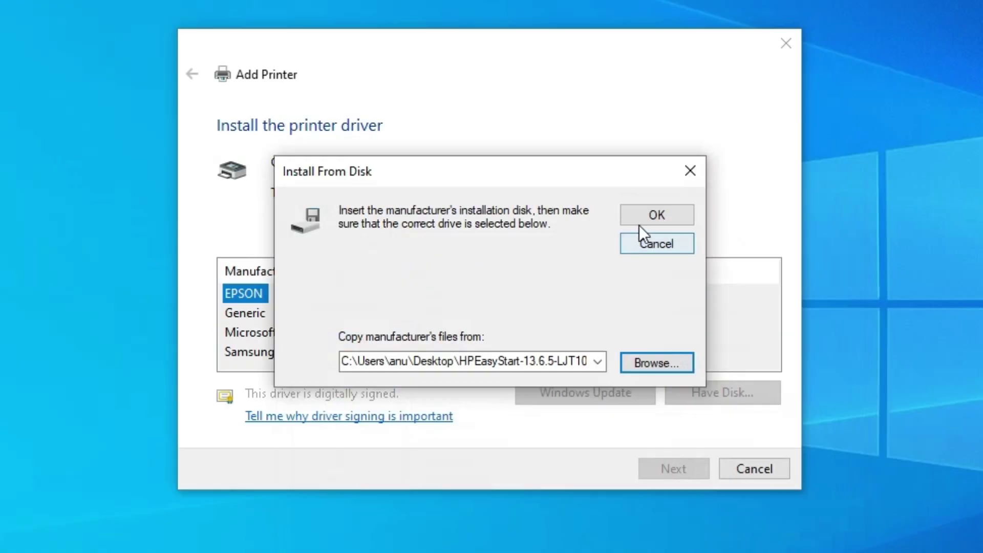
Load the manufacturer's driver files and select the HP LaserJet Tank 1020 PCLmS (V3) driver for installation
left_click(639, 84)
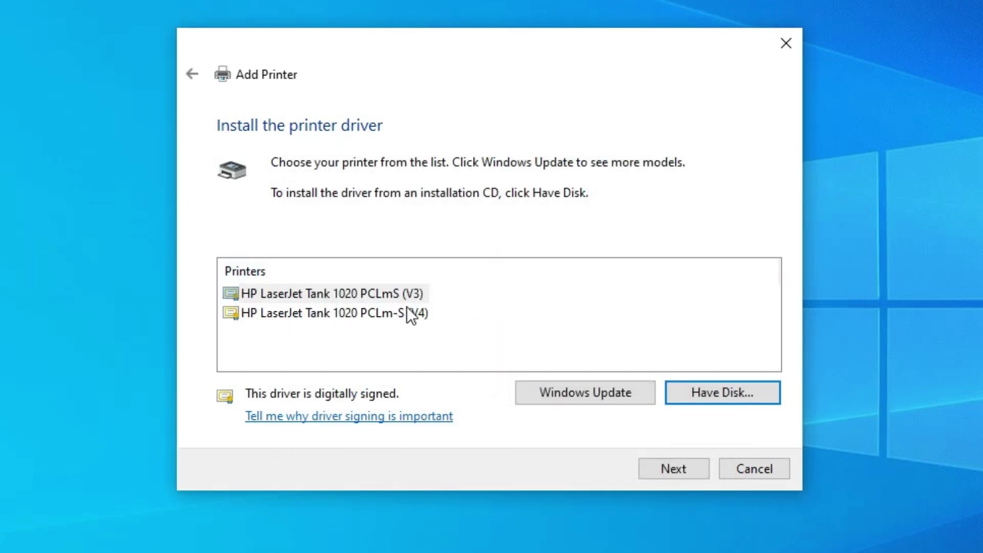
left_click(353, 296)
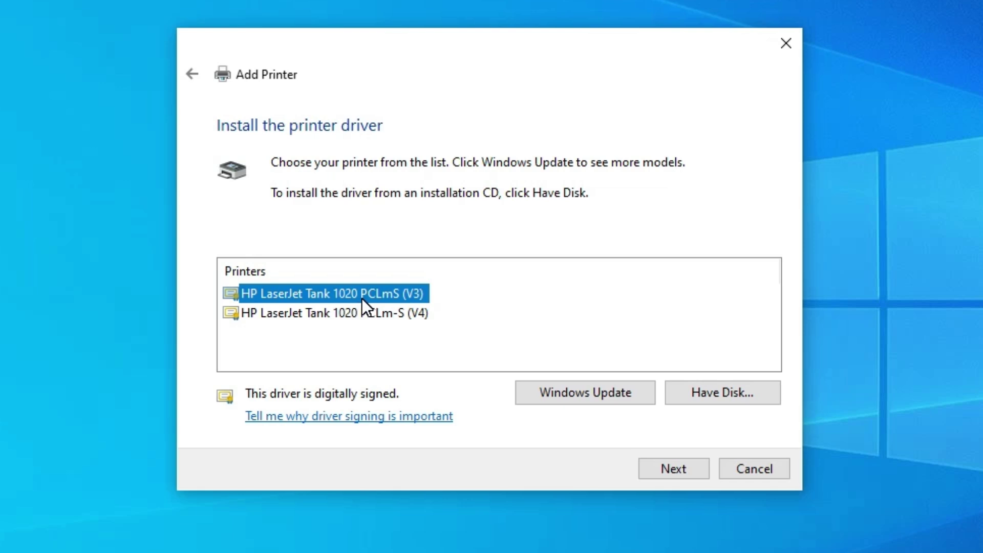
left_click(692, 465)
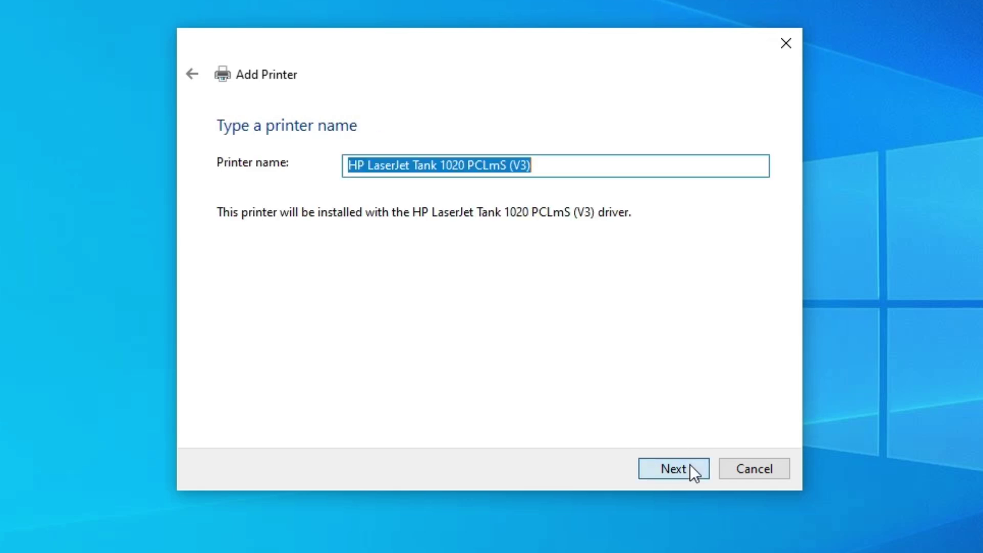
Name the printer HP LaserJet Tank 1020w, install it without sharing and finish the wizard without a test page
left_click_drag(464, 165, 532, 165)
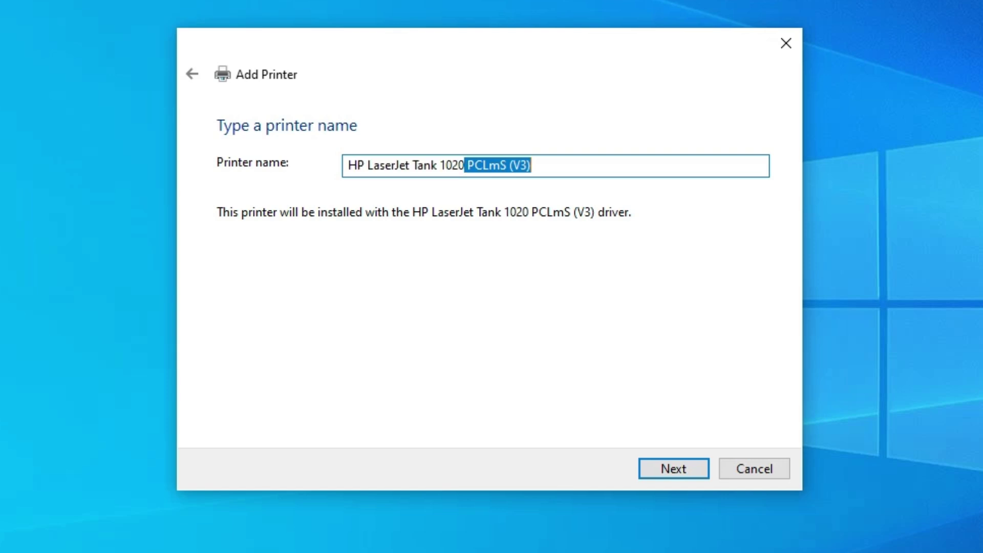
type("w")
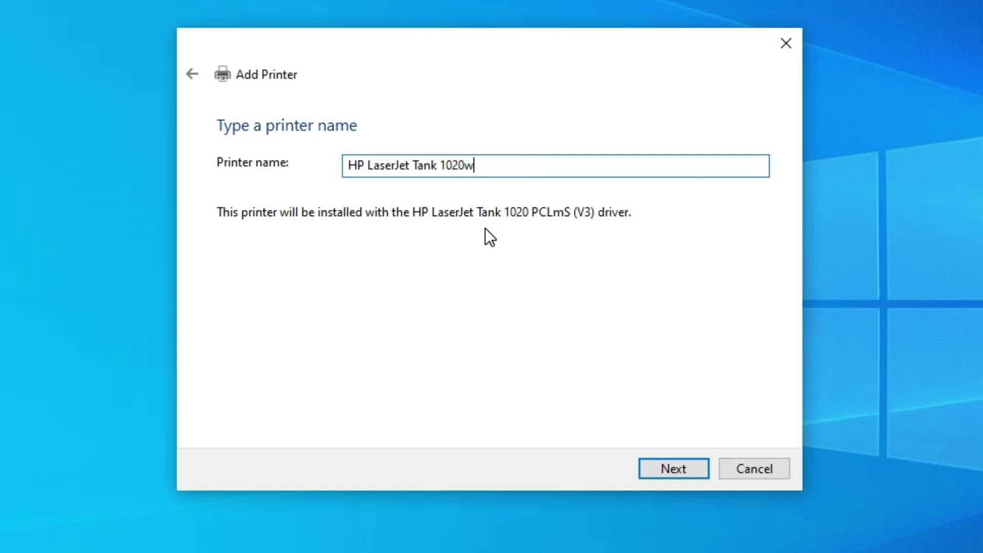
left_click(671, 473)
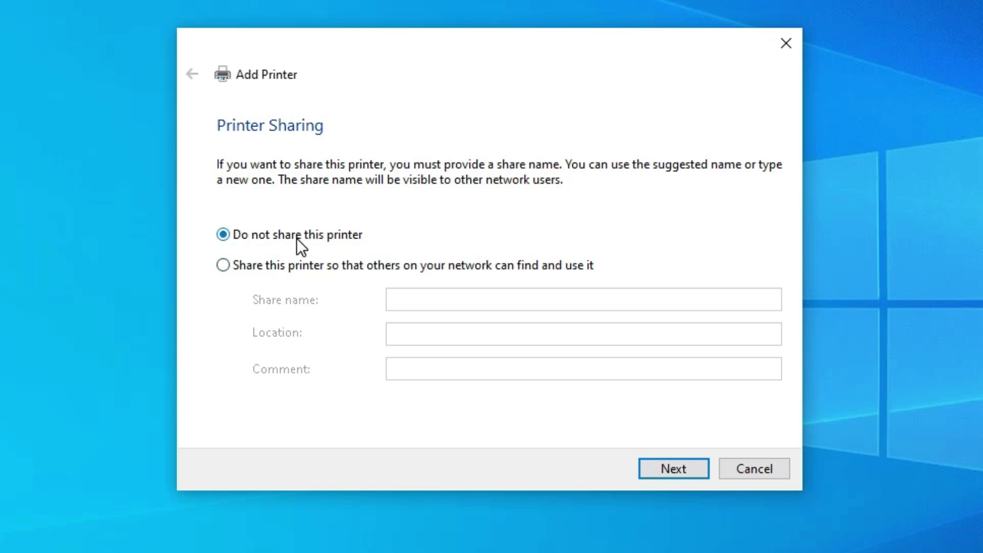
left_click(688, 474)
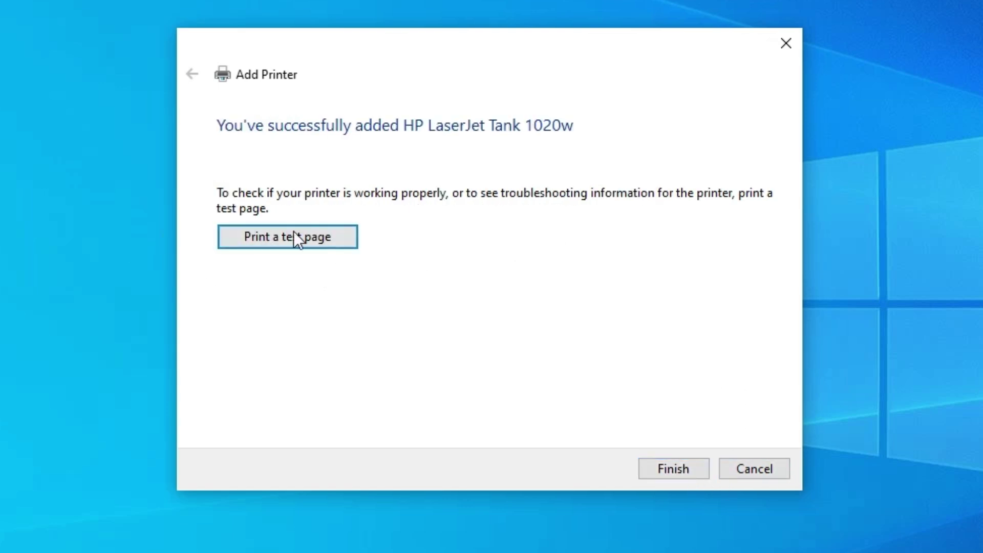
left_click(686, 467)
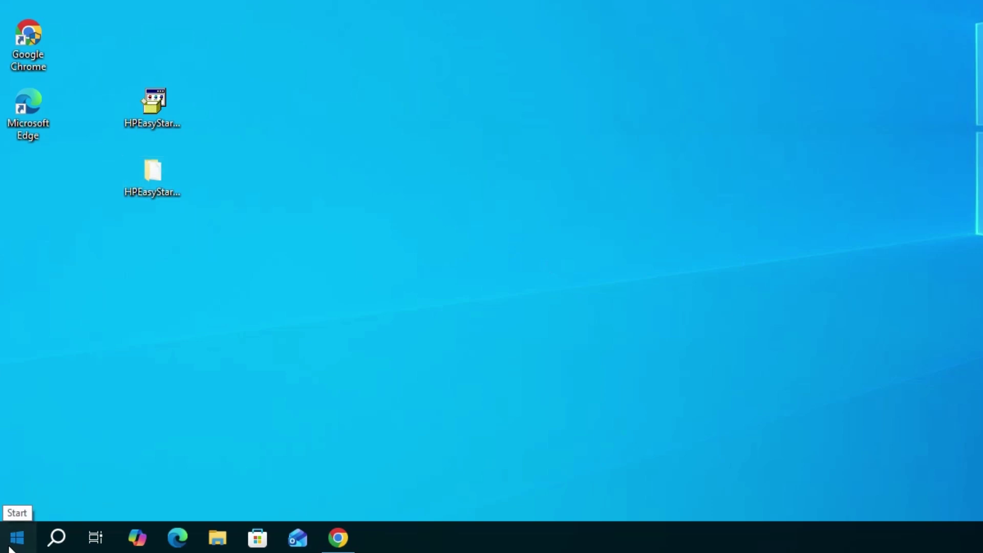
Reopen the Printers & scanners settings, check the device list for the newly added HP printer and close the window
left_click(8, 546)
type("p")
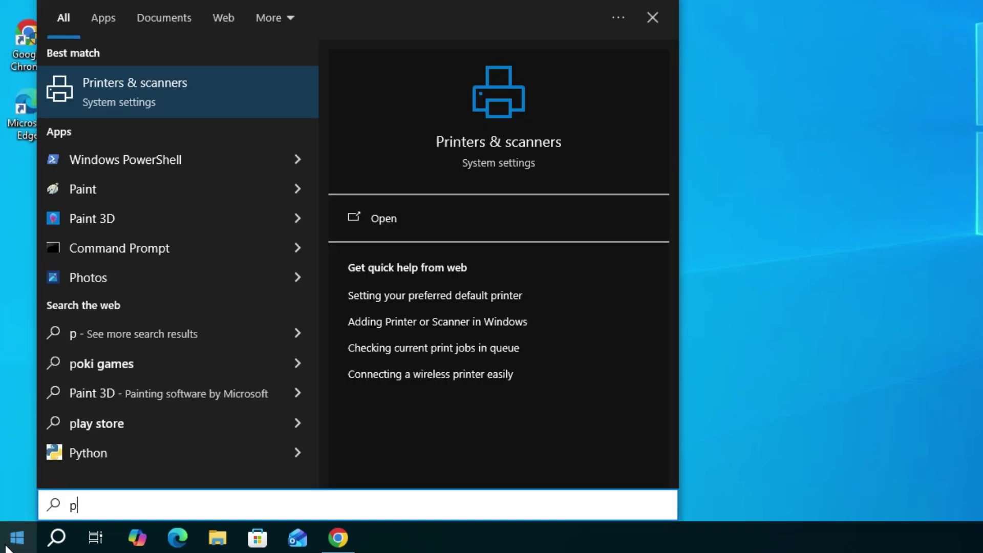
left_click(190, 108)
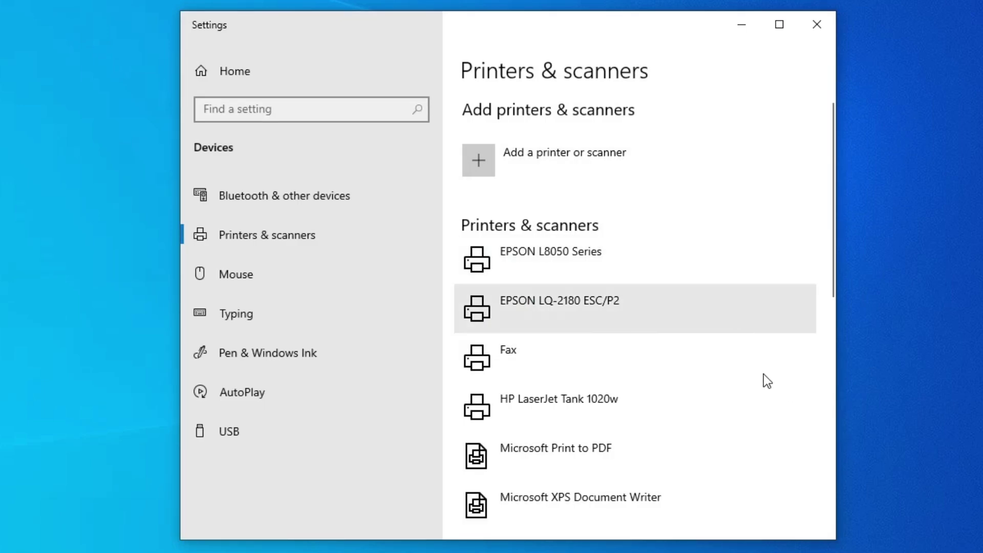
scroll(675, 390, "down", 3)
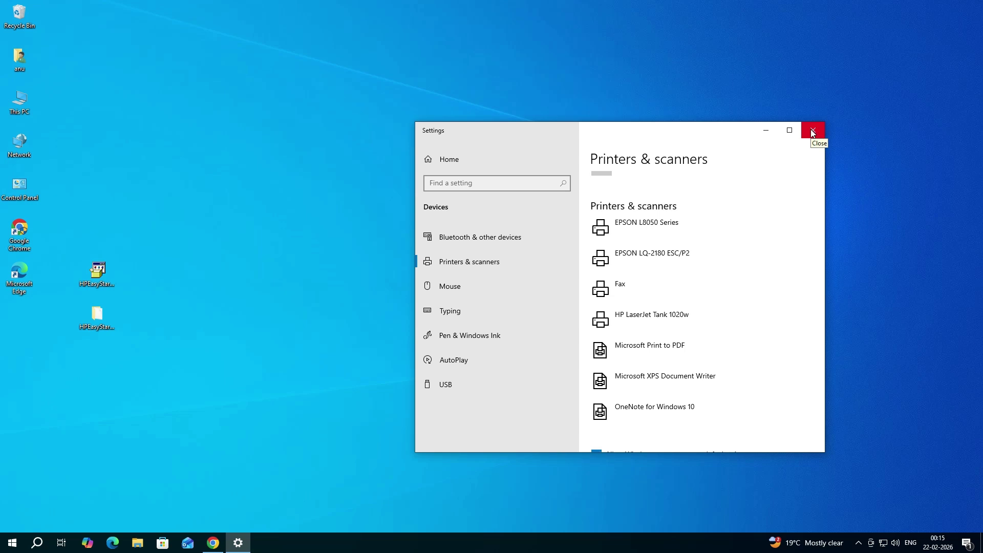
left_click(813, 132)
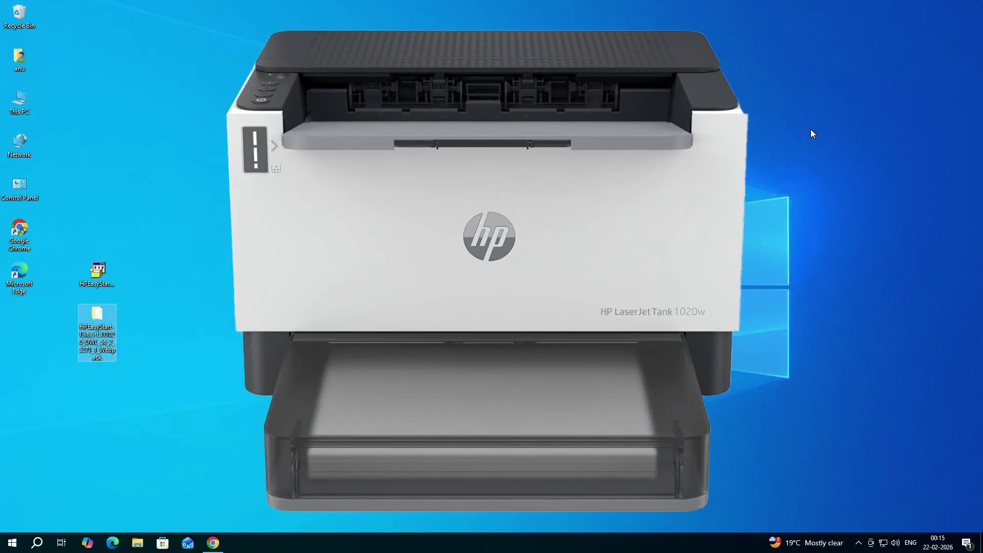